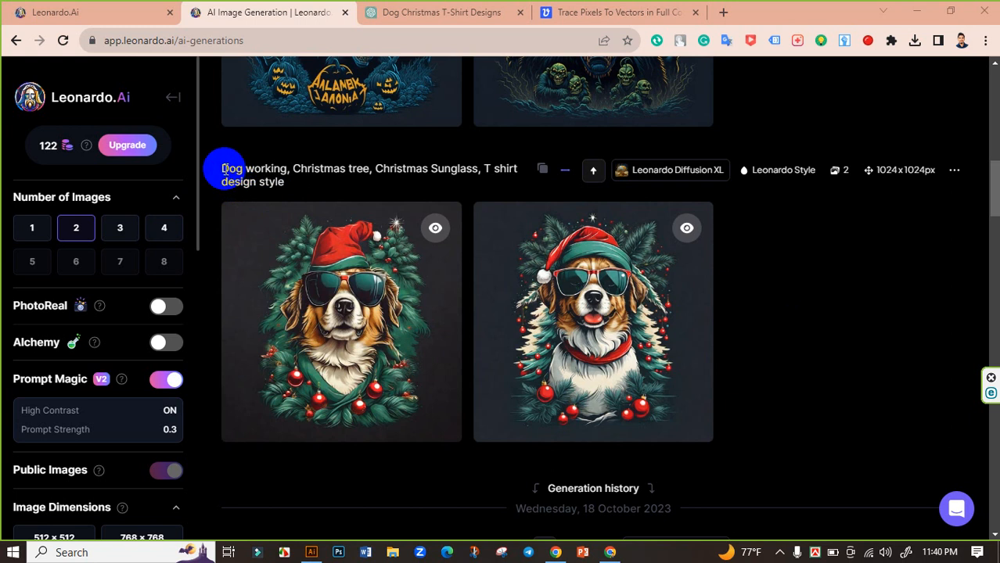
Examine the prompt, model, style and 1024 × 1024 dimensions used for the Christmas dog T-shirt images.
{"action": "left_click_drag", "start_coordinate": [223, 172], "coordinate": [296, 188]}
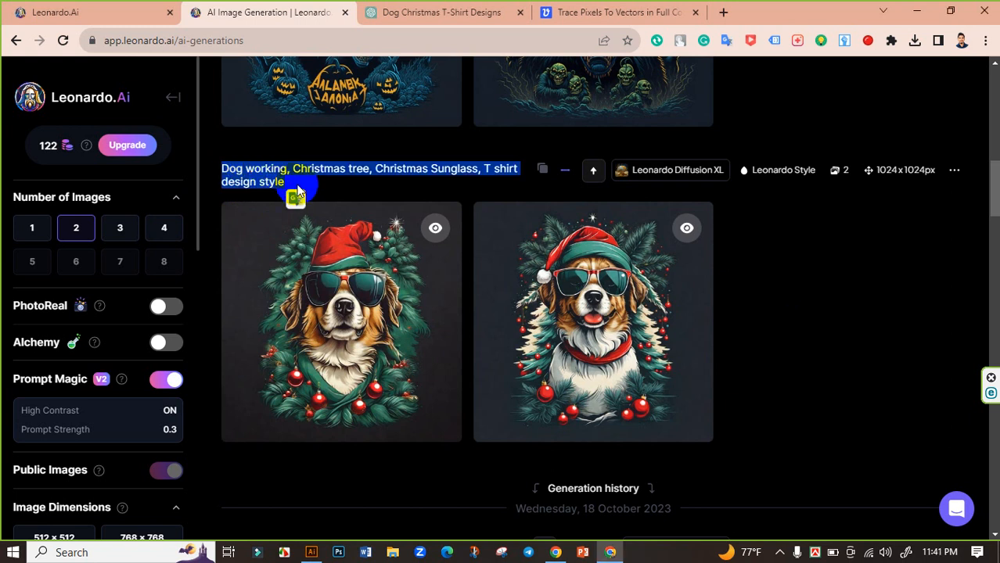
{"action": "left_click", "coordinate": [301, 182]}
{"action": "left_click", "coordinate": [286, 184]}
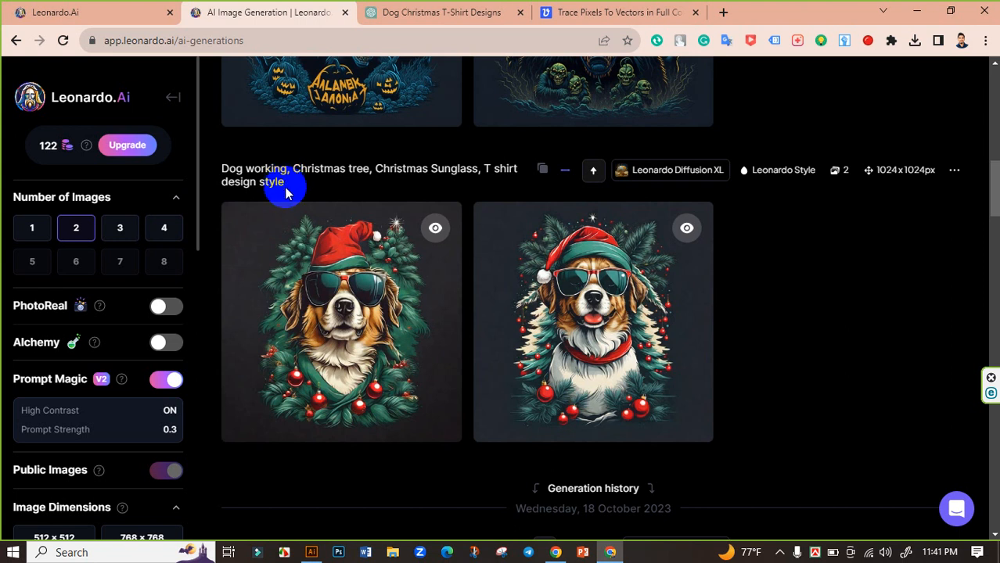
{"action": "left_click_drag", "start_coordinate": [288, 186], "coordinate": [221, 176]}
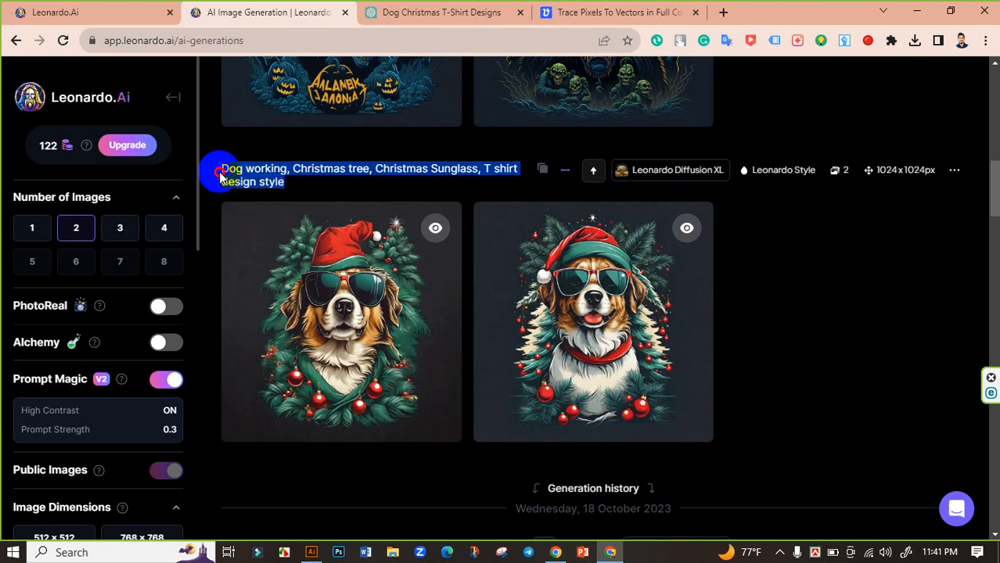
{"action": "left_click", "coordinate": [297, 184]}
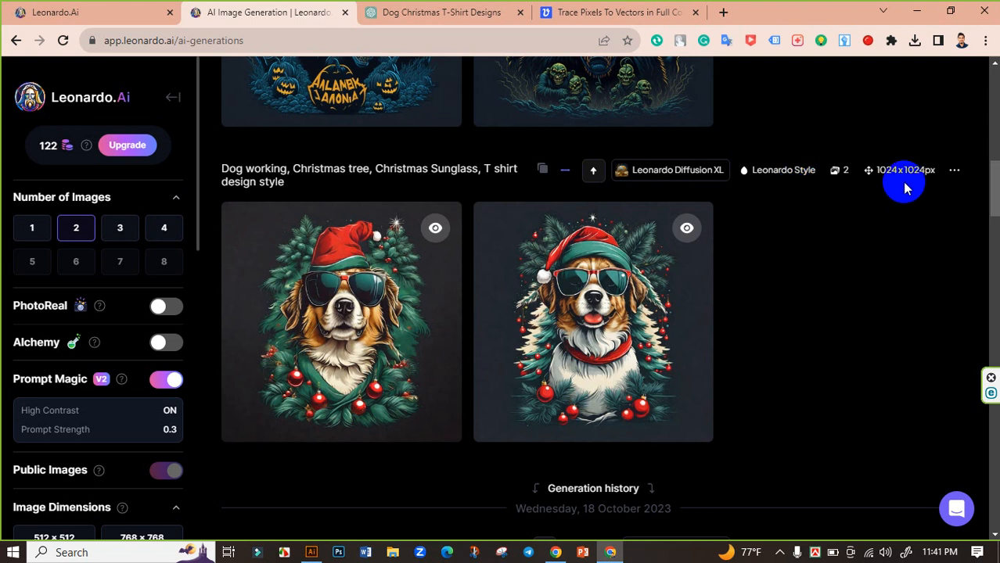
{"action": "scroll", "coordinate": [100, 380], "scroll_direction": "down", "scroll_amount": 5}
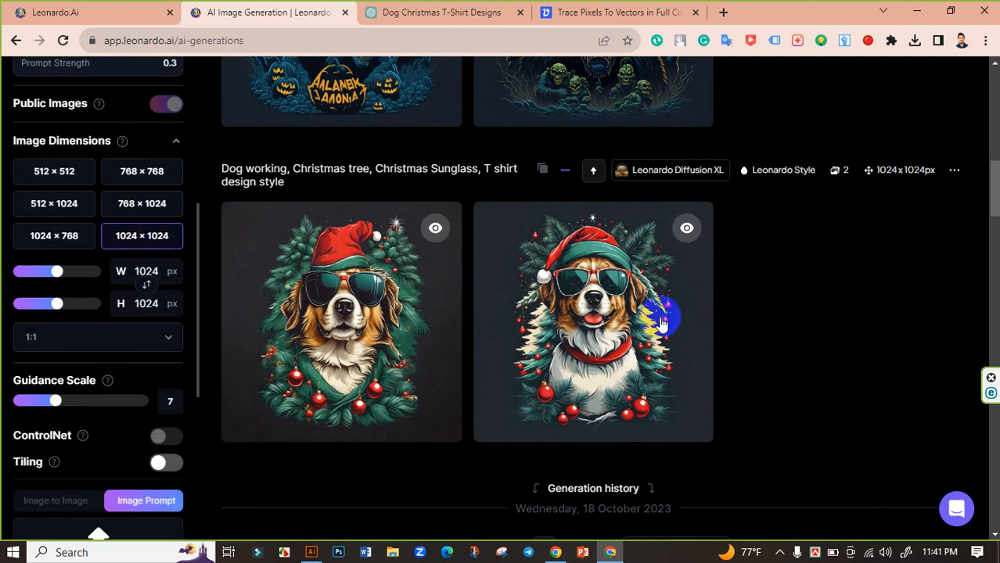
{"action": "scroll", "coordinate": [361, 286], "scroll_direction": "up", "scroll_amount": 1}
{"action": "scroll", "coordinate": [352, 294], "scroll_direction": "down", "scroll_amount": 2}
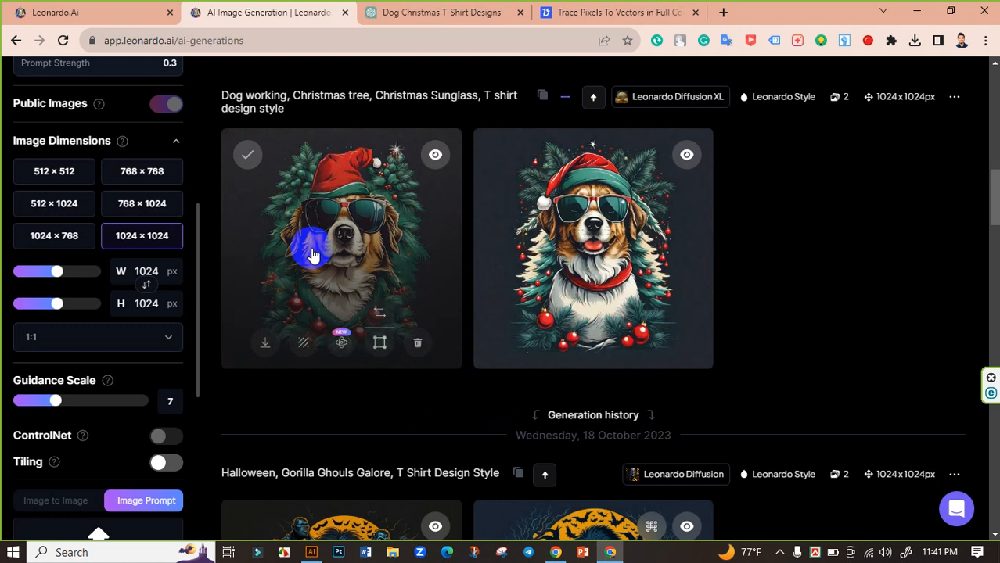
Download the first generated Christmas dog image as a JPG and show the file in its folder.
{"action": "left_click", "coordinate": [274, 231]}
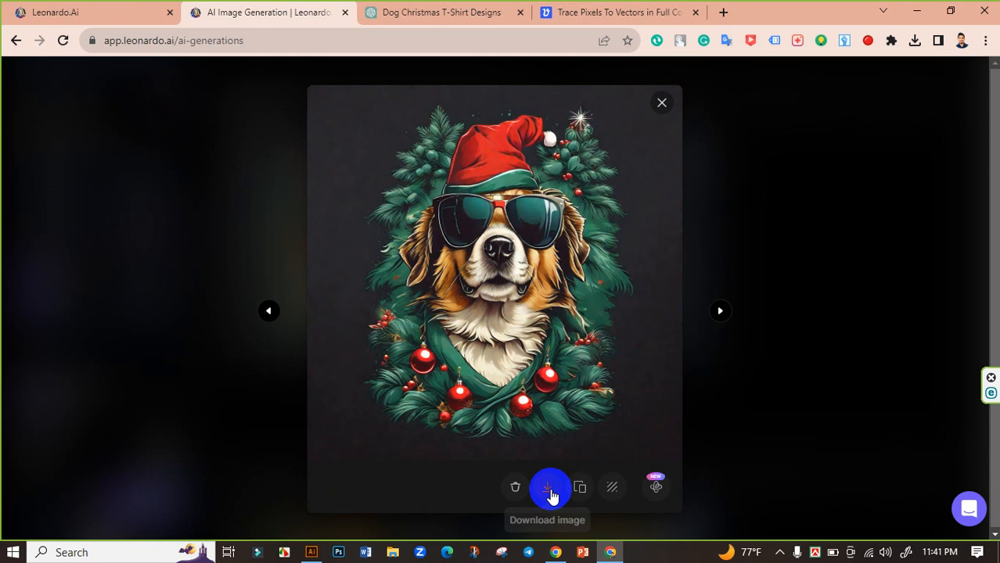
{"action": "left_click", "coordinate": [550, 490]}
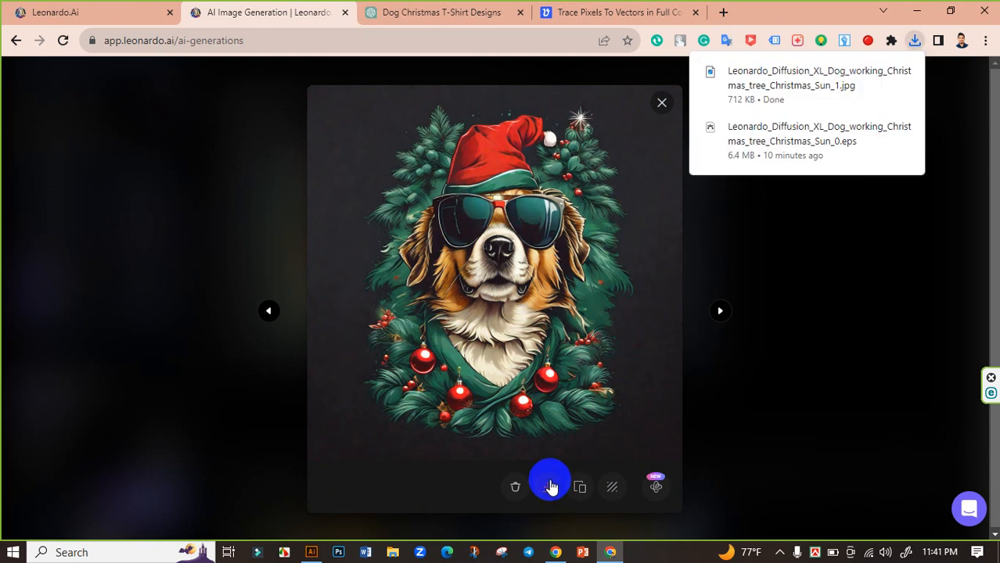
{"action": "left_click", "coordinate": [878, 72]}
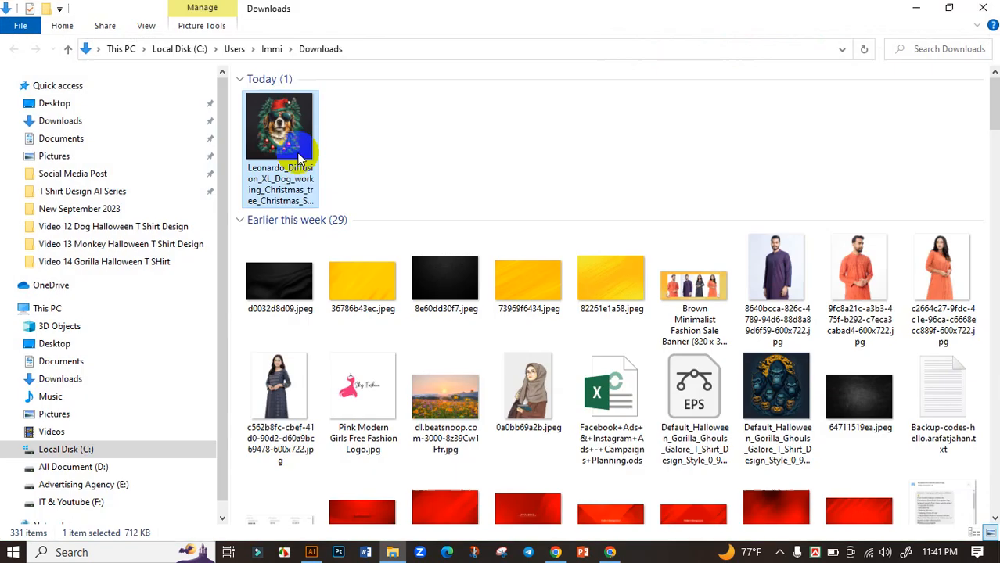
Switch to Vectorizer.AI in the browser and upload Leonardo_Diffusion_XL_Dog_working_Christmas_tree_Christmas_Sun_1.jpg for vectorizing.
{"action": "left_click", "coordinate": [610, 553]}
{"action": "left_click", "coordinate": [592, 11]}
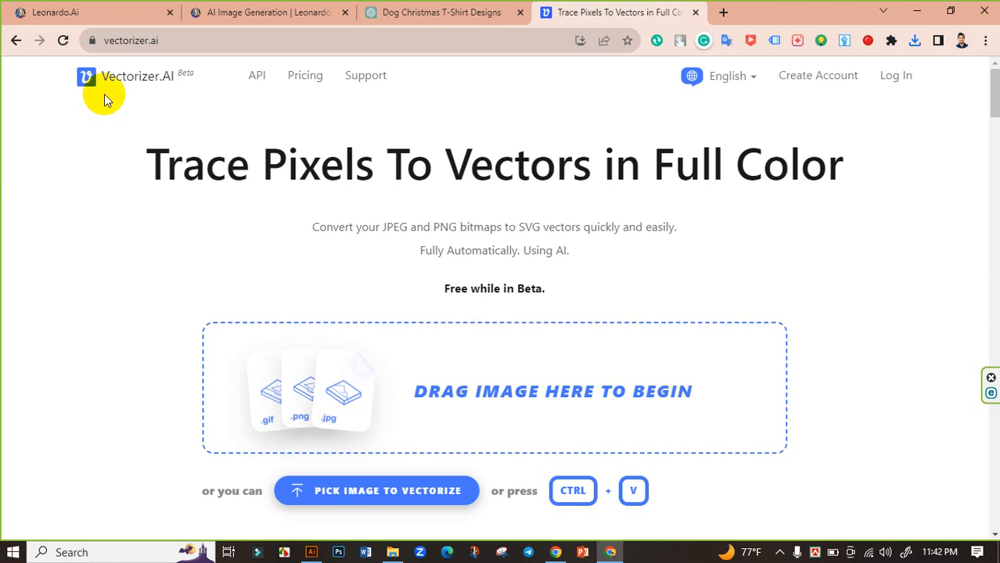
{"action": "left_click", "coordinate": [329, 366]}
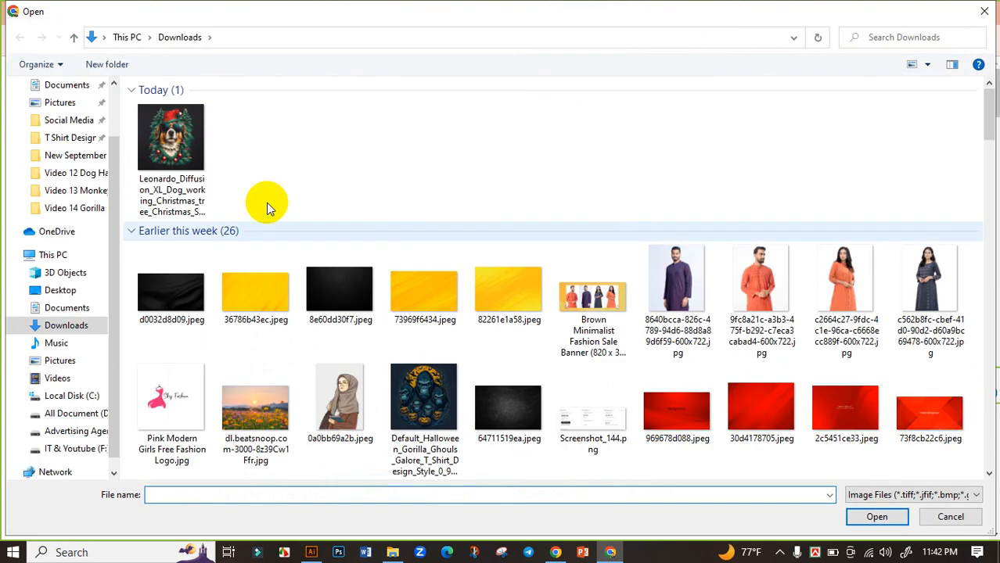
{"action": "left_click", "coordinate": [161, 137]}
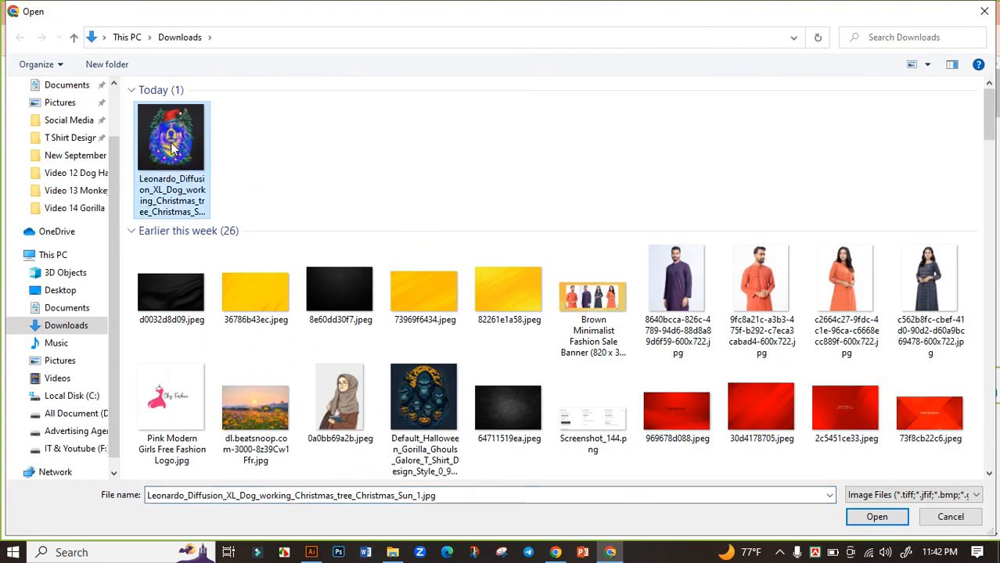
{"action": "left_click", "coordinate": [878, 516]}
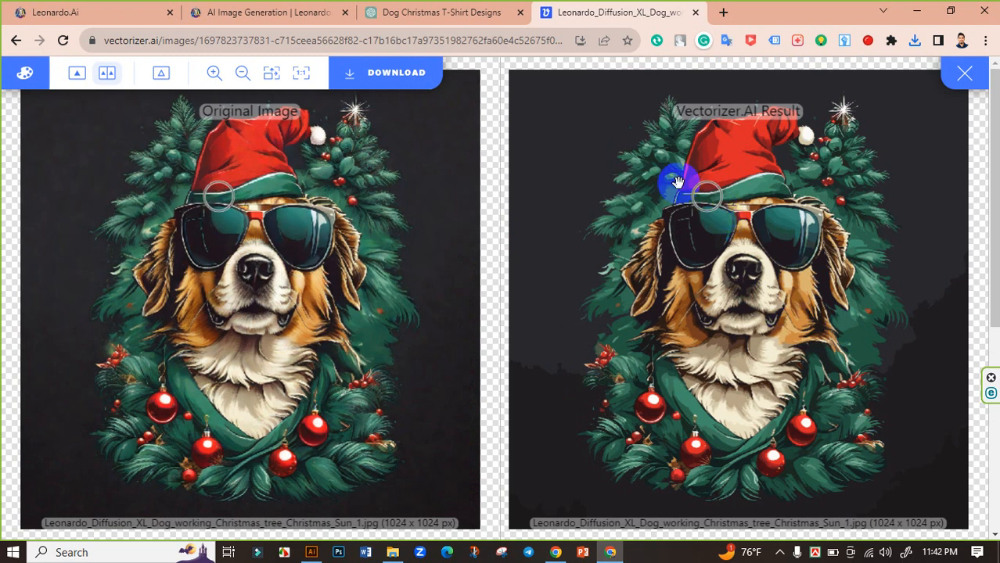
Download the vectorized dog image in EPS format with filled shapes and Super Fine line fit tolerance.
{"action": "left_click", "coordinate": [396, 82]}
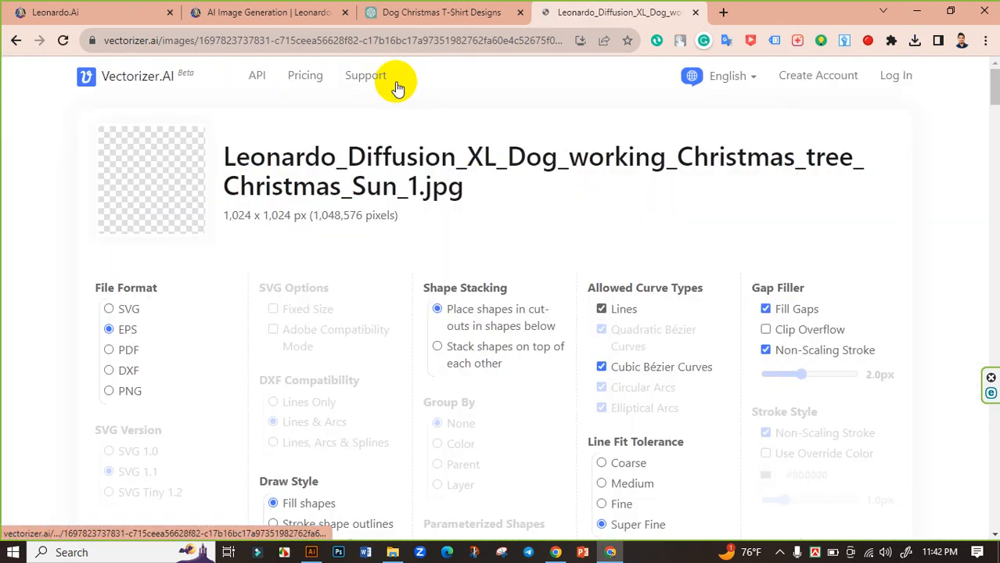
{"action": "left_click", "coordinate": [108, 329]}
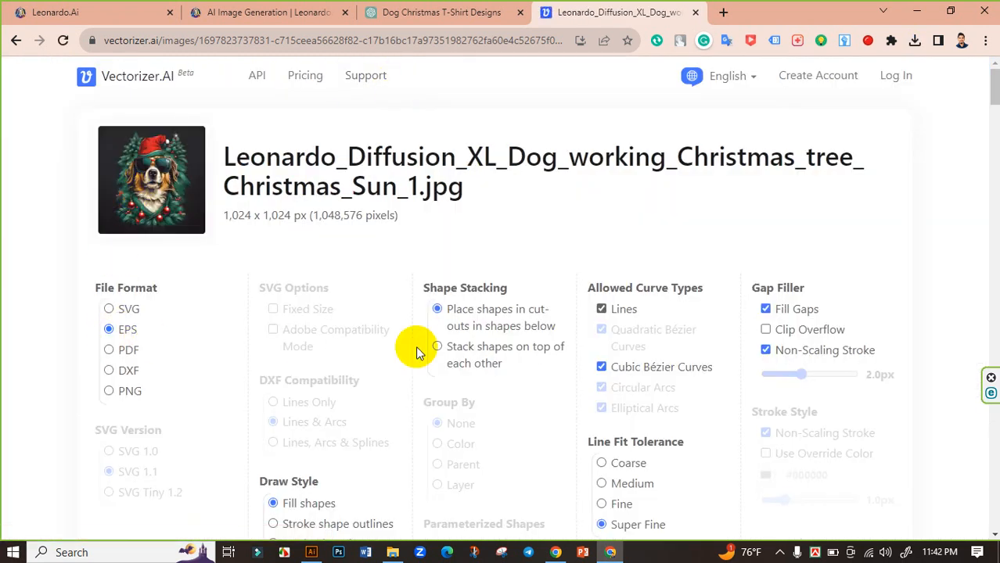
{"action": "scroll", "coordinate": [485, 364], "scroll_direction": "down", "scroll_amount": 3}
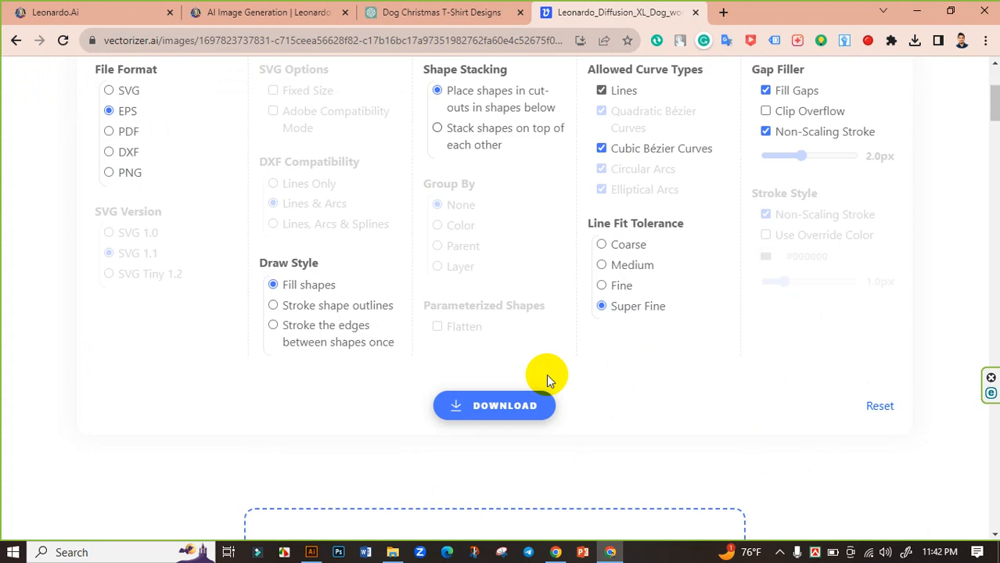
{"action": "left_click", "coordinate": [510, 405]}
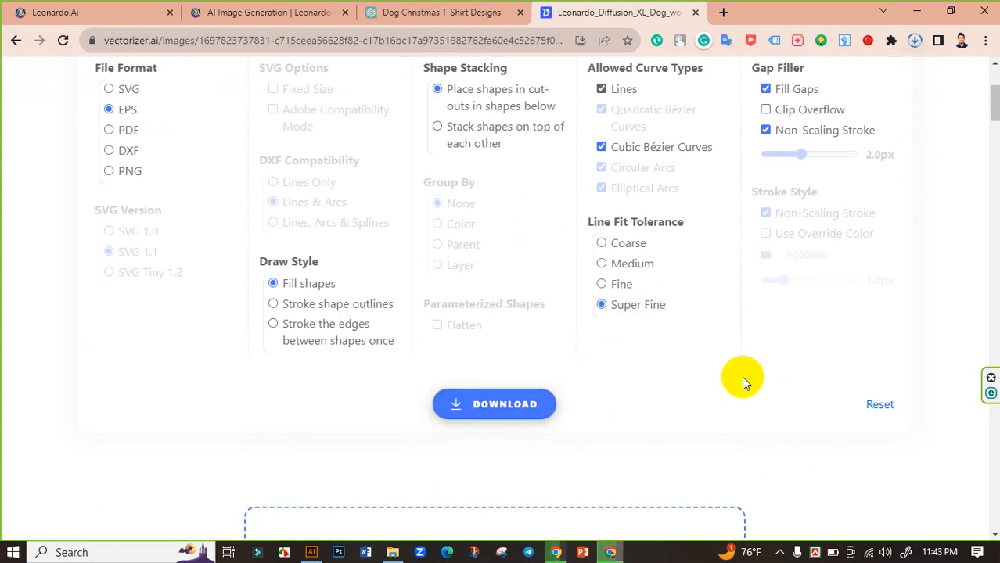
Show the downloaded EPS file in the Downloads folder and refresh the folder's contents.
{"action": "left_click", "coordinate": [913, 43]}
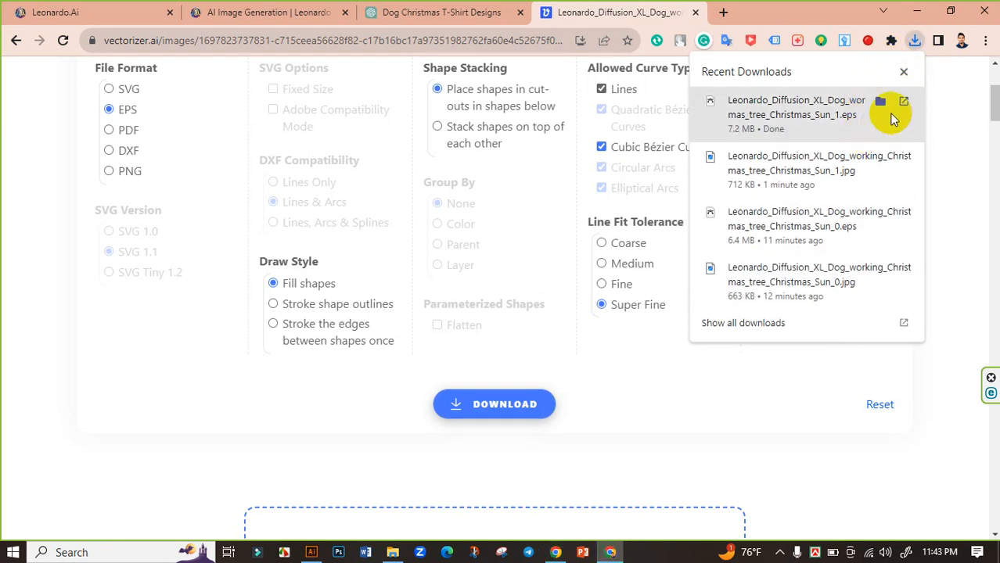
{"action": "left_click", "coordinate": [880, 102]}
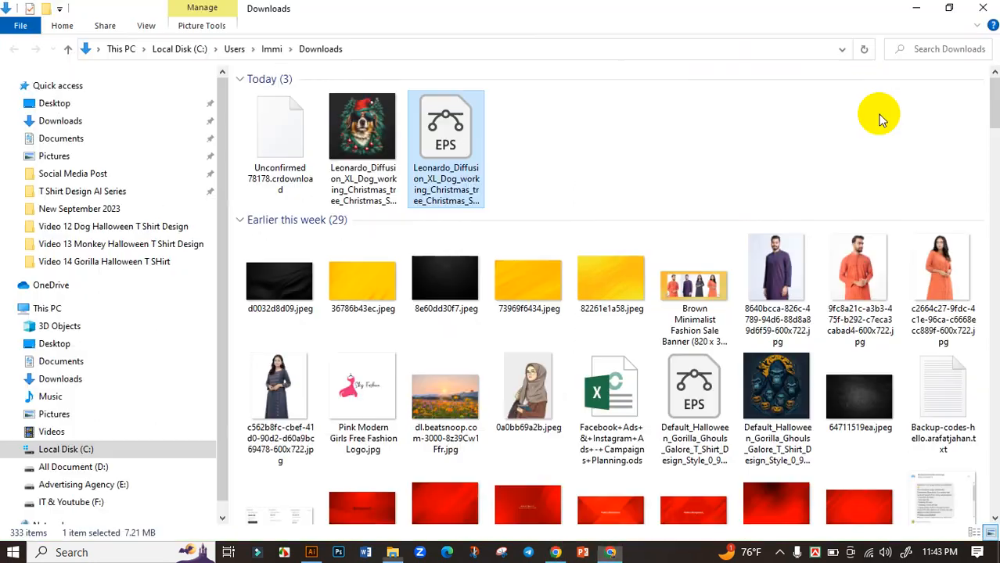
{"action": "right_click", "coordinate": [556, 119]}
{"action": "left_click", "coordinate": [588, 177]}
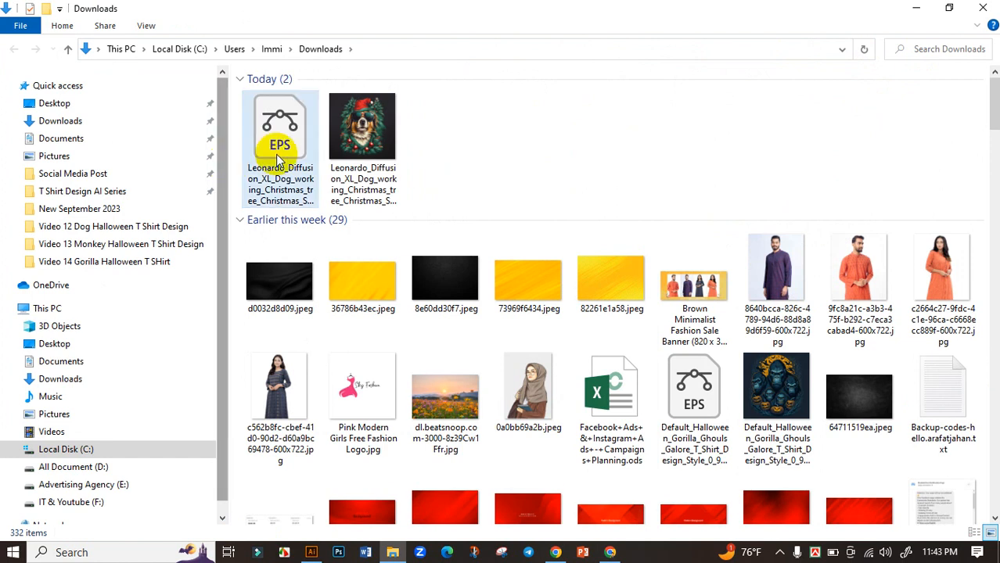
{"action": "left_click", "coordinate": [274, 156]}
{"action": "left_click", "coordinate": [470, 152]}
Switch to Illustrator and create a portrait document 11.9 in wide and 17.9 in high, RGB at 300 PPI.
{"action": "left_click", "coordinate": [312, 553]}
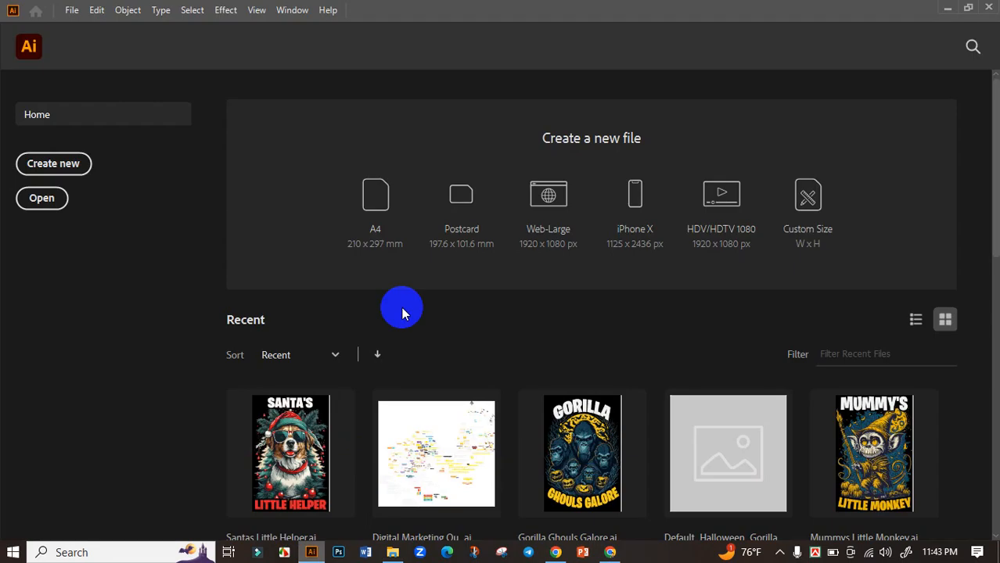
{"action": "left_click", "coordinate": [55, 165]}
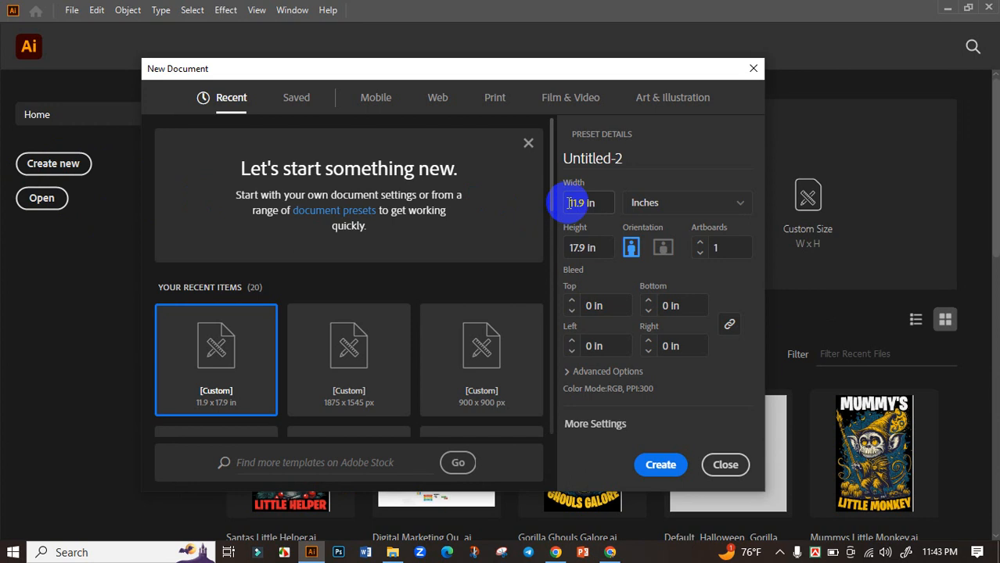
{"action": "left_click", "coordinate": [595, 202]}
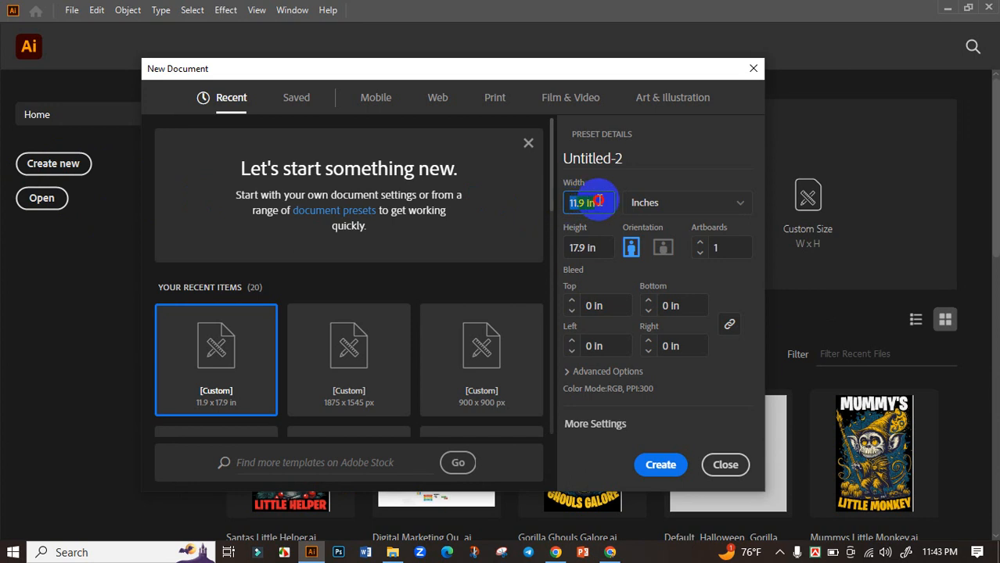
{"action": "left_click", "coordinate": [575, 248]}
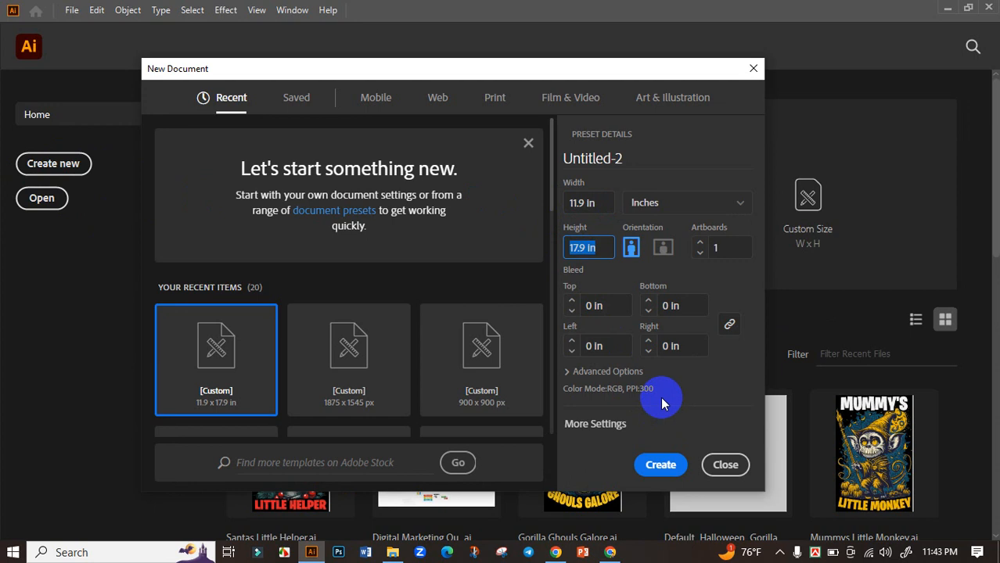
{"action": "left_click", "coordinate": [661, 464]}
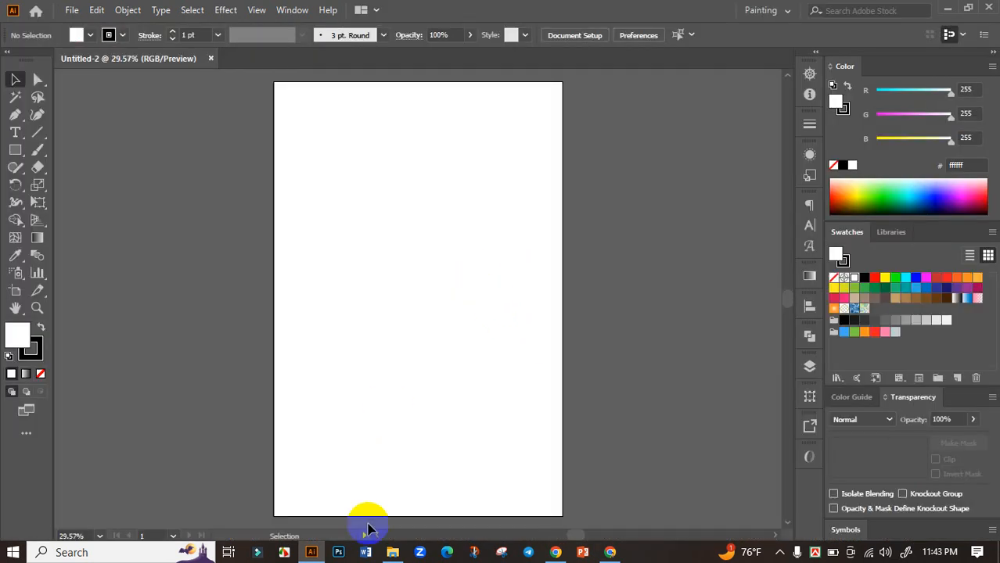
Draw a rectangle covering the whole artboard and fill it with black as the background.
{"action": "left_click", "coordinate": [393, 553]}
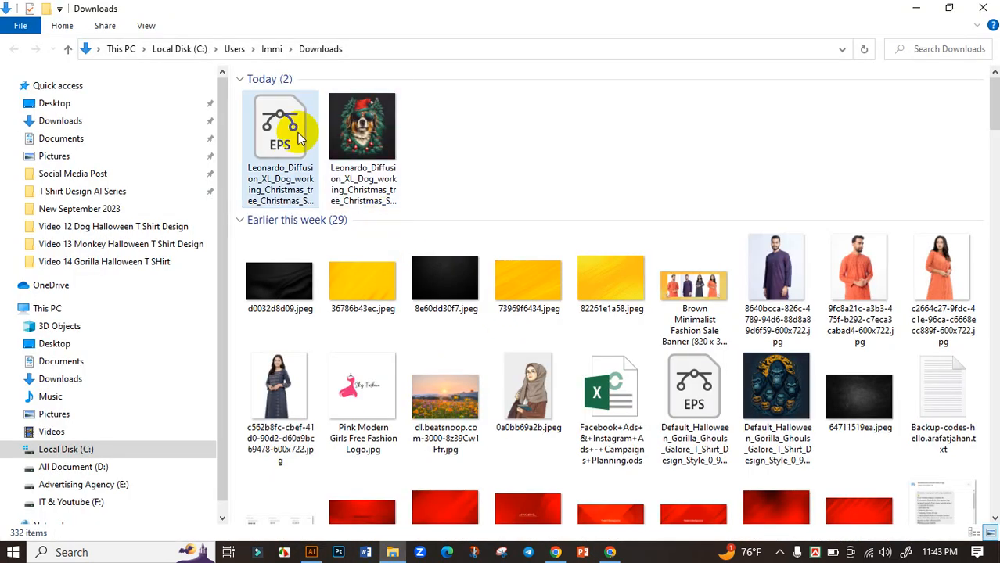
{"action": "left_click", "coordinate": [311, 552]}
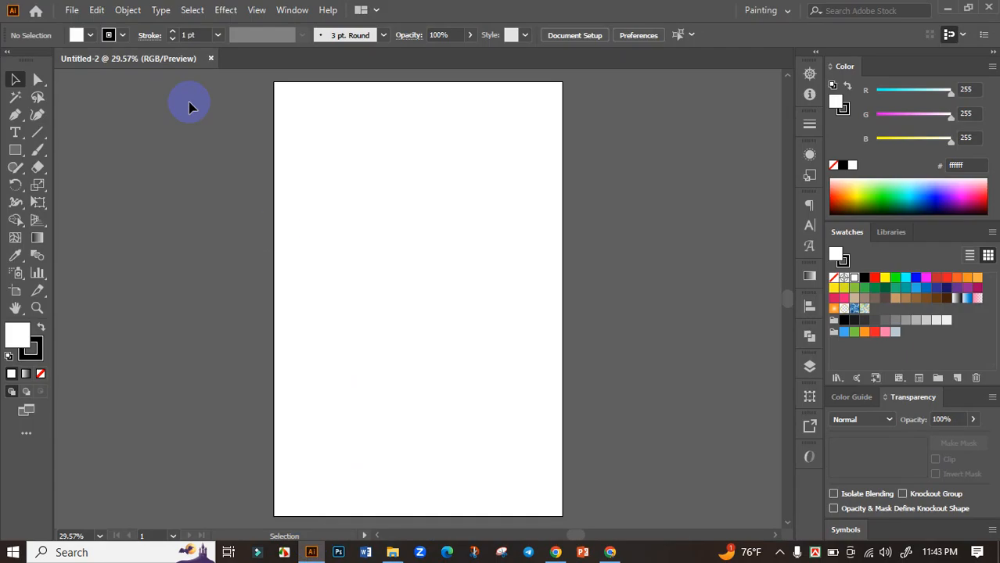
{"action": "left_click", "coordinate": [15, 150]}
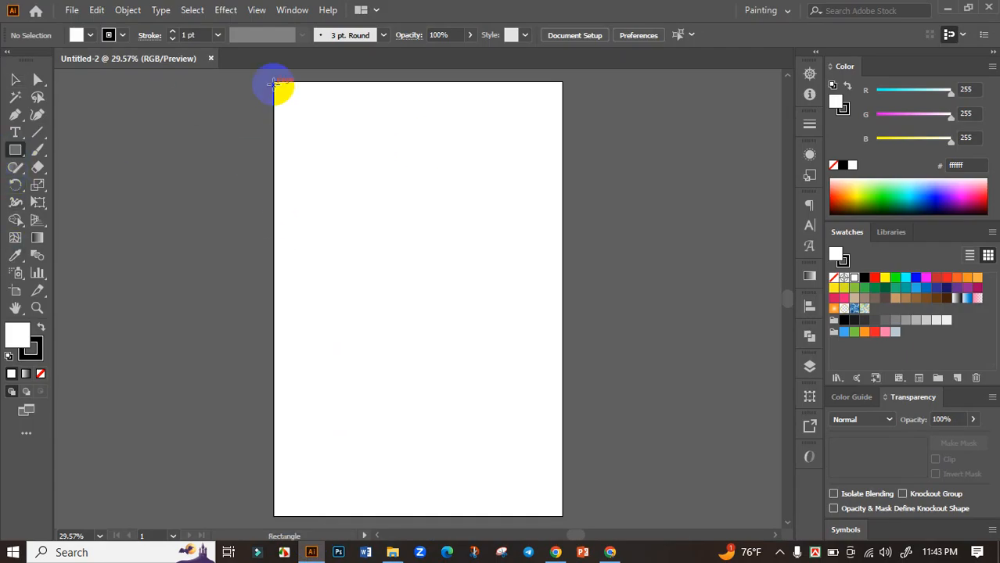
{"action": "left_click_drag", "start_coordinate": [274, 82], "coordinate": [564, 516]}
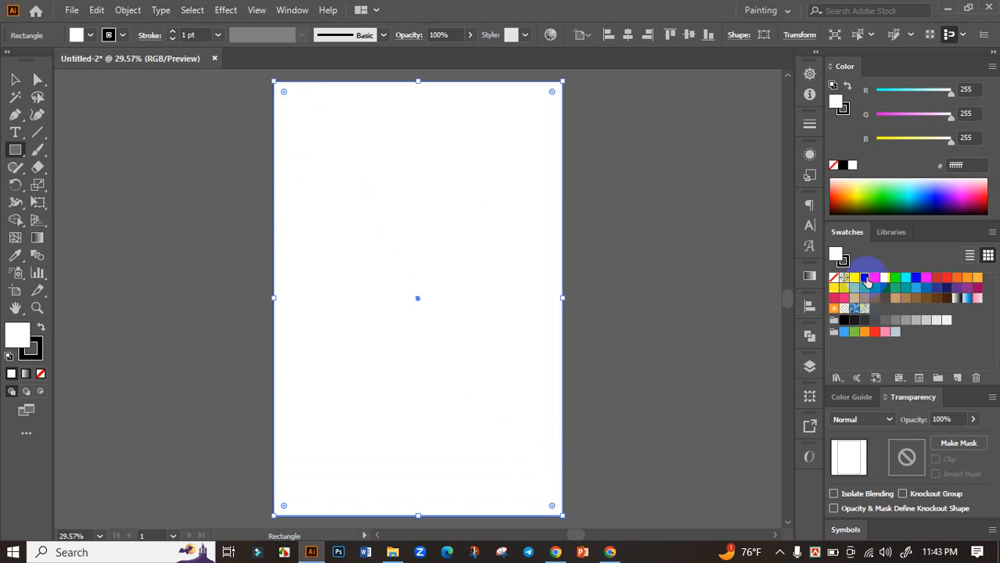
{"action": "left_click", "coordinate": [864, 277]}
{"action": "left_click", "coordinate": [15, 79]}
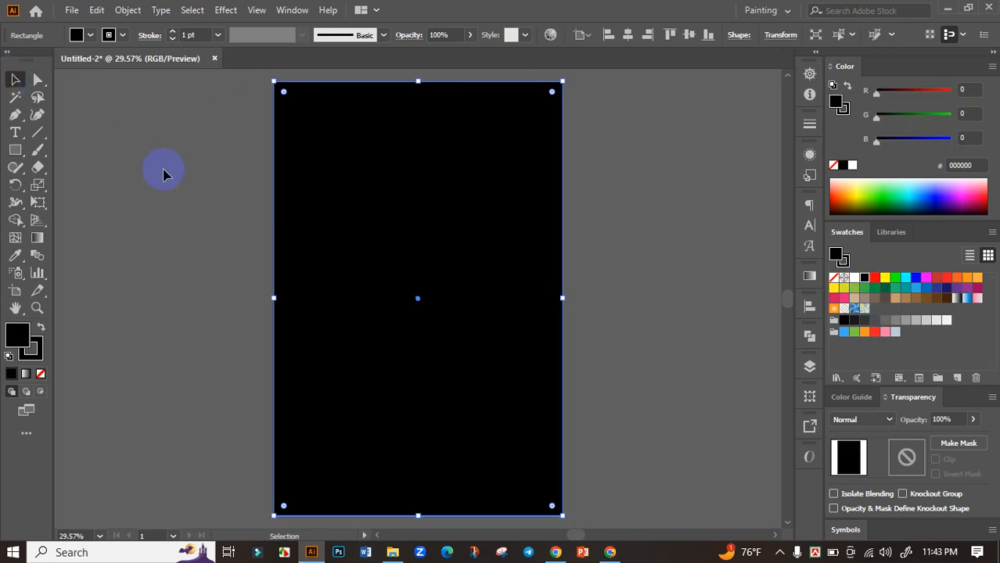
{"action": "left_click", "coordinate": [165, 172]}
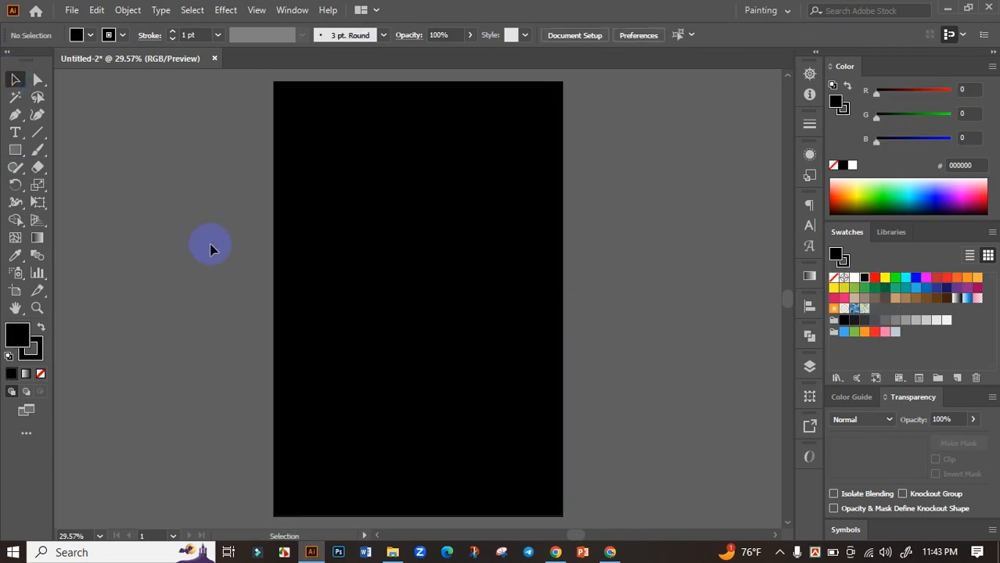
Open the downloaded dog EPS file from the Downloads folder and move the artwork off the artboard onto the empty canvas.
{"action": "left_click", "coordinate": [392, 555]}
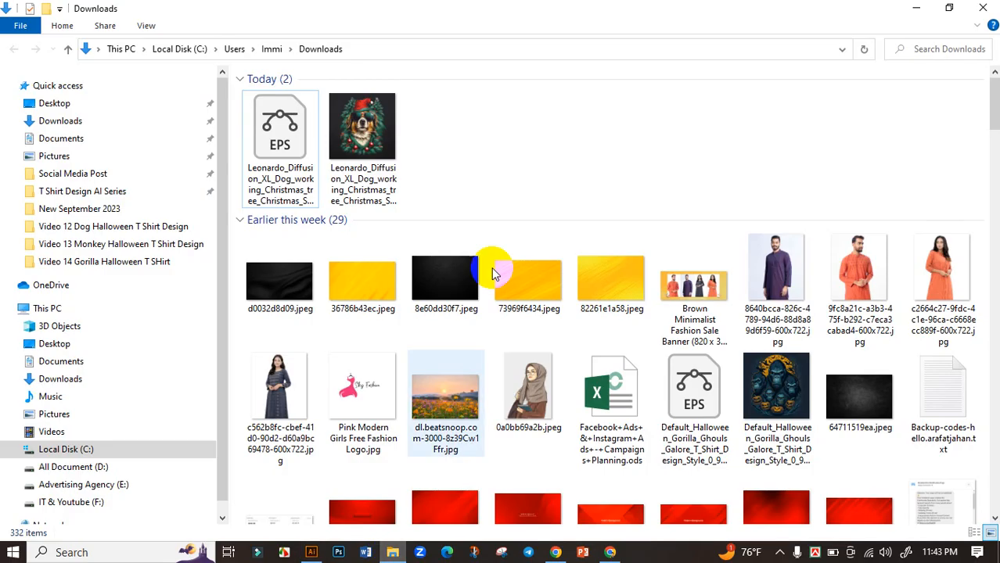
{"action": "double_click", "coordinate": [284, 130]}
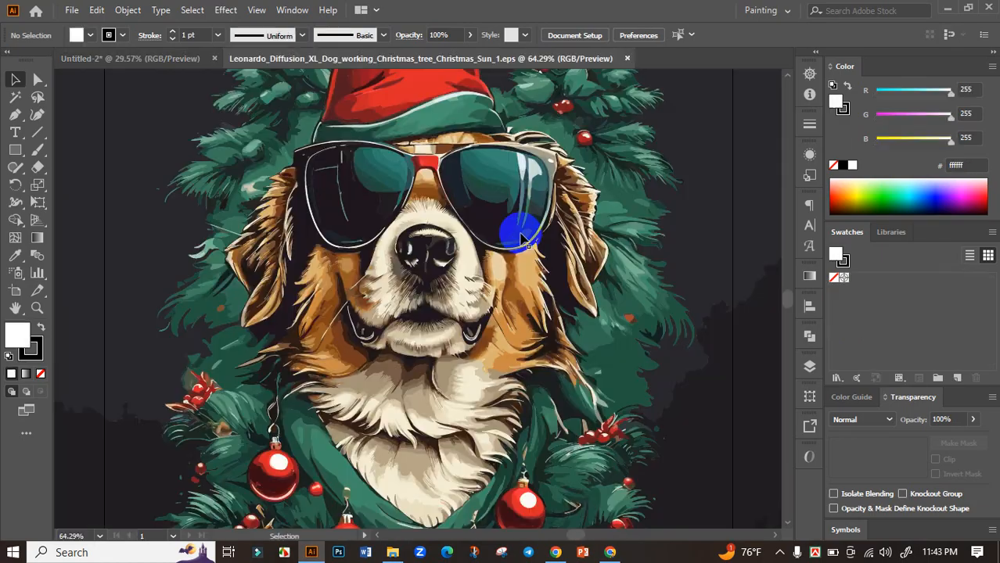
{"action": "mouse_move", "coordinate": [415, 411]}
{"action": "left_mouse_down"}
{"action": "mouse_move", "coordinate": [398, 201]}
{"action": "mouse_move", "coordinate": [404, 416]}
{"action": "left_mouse_up"}
{"action": "left_click_drag", "start_coordinate": [430, 197], "coordinate": [439, 442]}
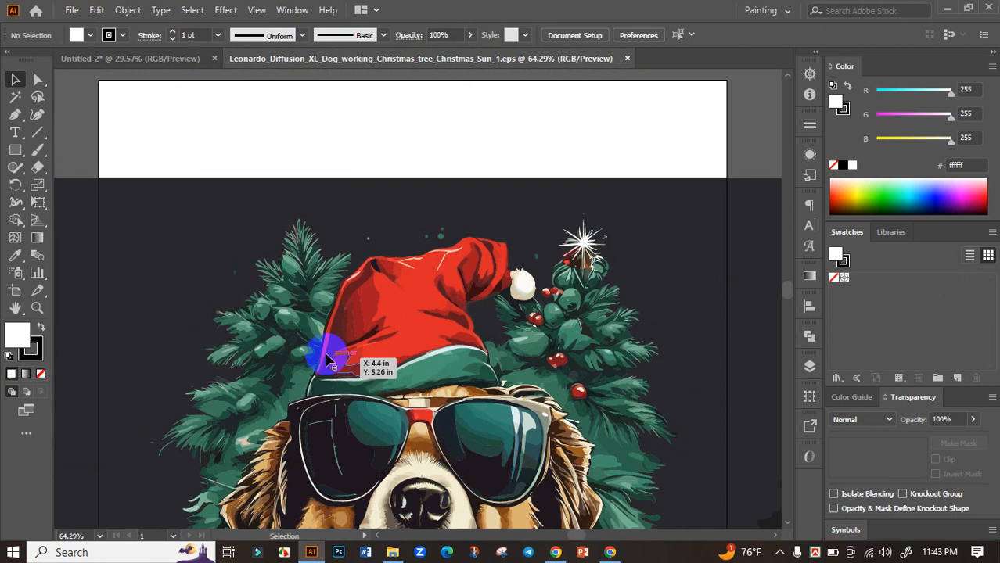
{"action": "scroll", "coordinate": [326, 360], "scroll_direction": "down", "scroll_amount": 4}
{"action": "left_click_drag", "start_coordinate": [377, 403], "coordinate": [413, 268]}
{"action": "left_click_drag", "start_coordinate": [267, 283], "coordinate": [271, 283]}
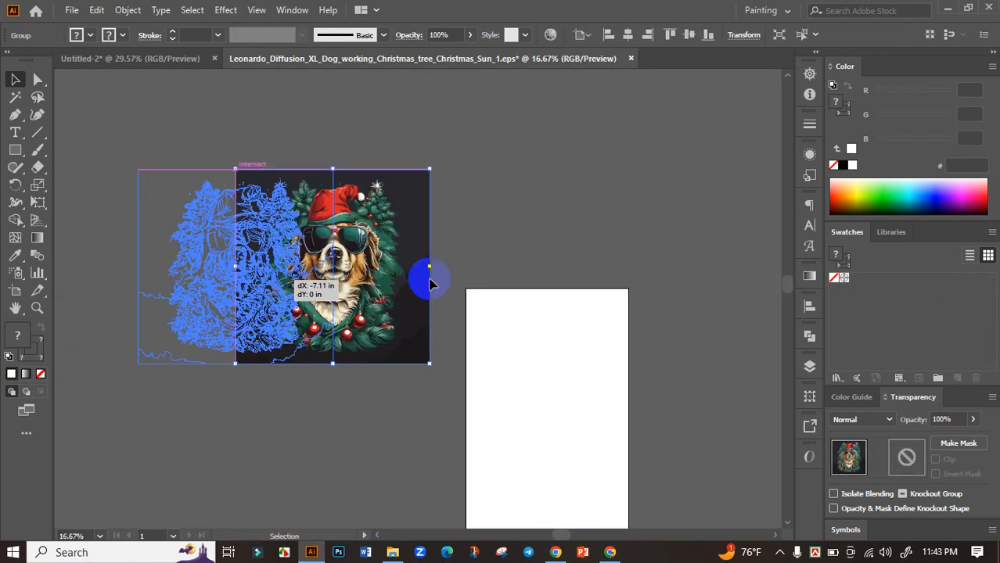
{"action": "left_click", "coordinate": [430, 279]}
{"action": "left_click_drag", "start_coordinate": [416, 276], "coordinate": [476, 307]}
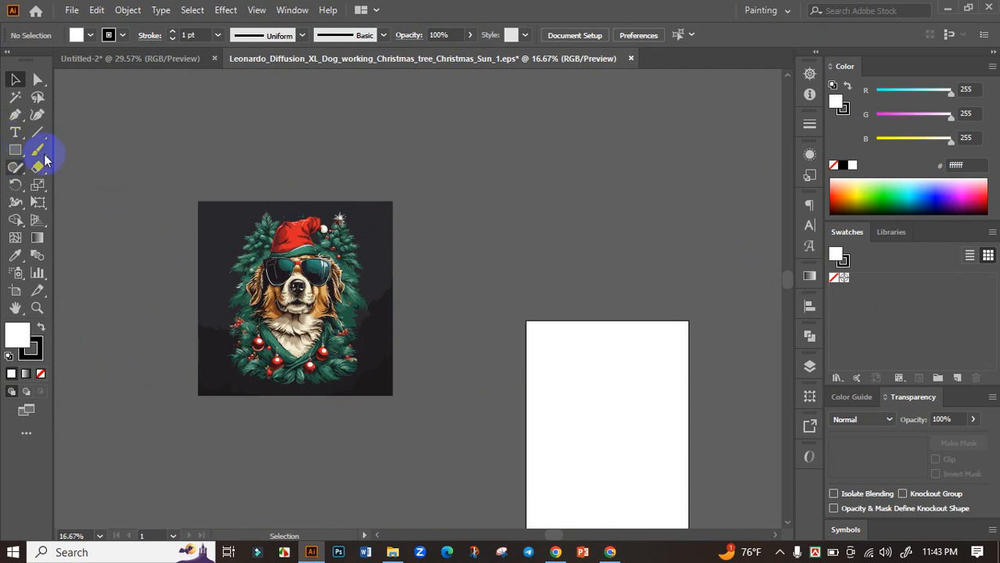
Draw a helper line with no fill, select all matching unfilled paths with the Magic Wand and delete them together with the line.
{"action": "left_click", "coordinate": [37, 133]}
{"action": "left_click_drag", "start_coordinate": [532, 165], "coordinate": [471, 299]}
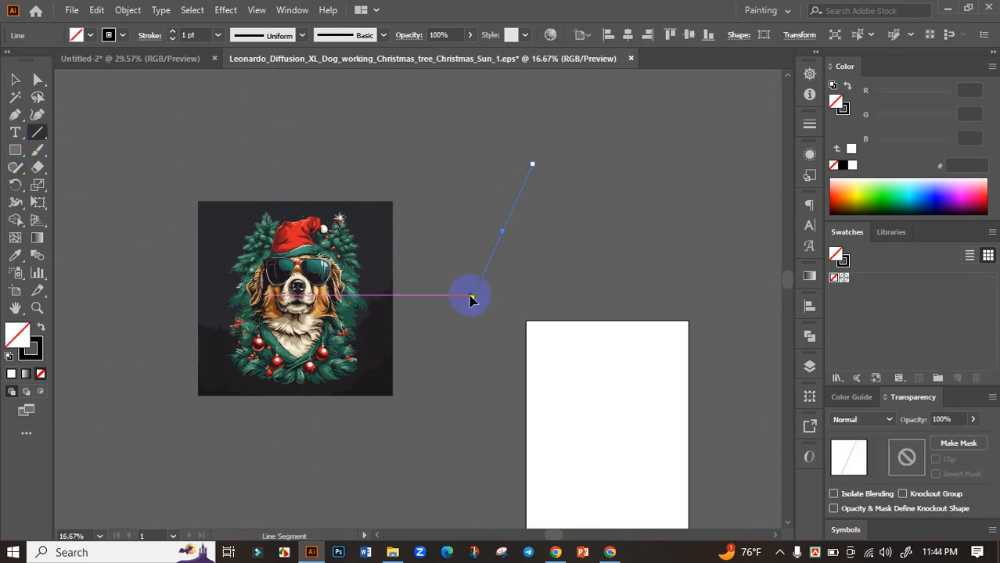
{"action": "left_click", "coordinate": [15, 96]}
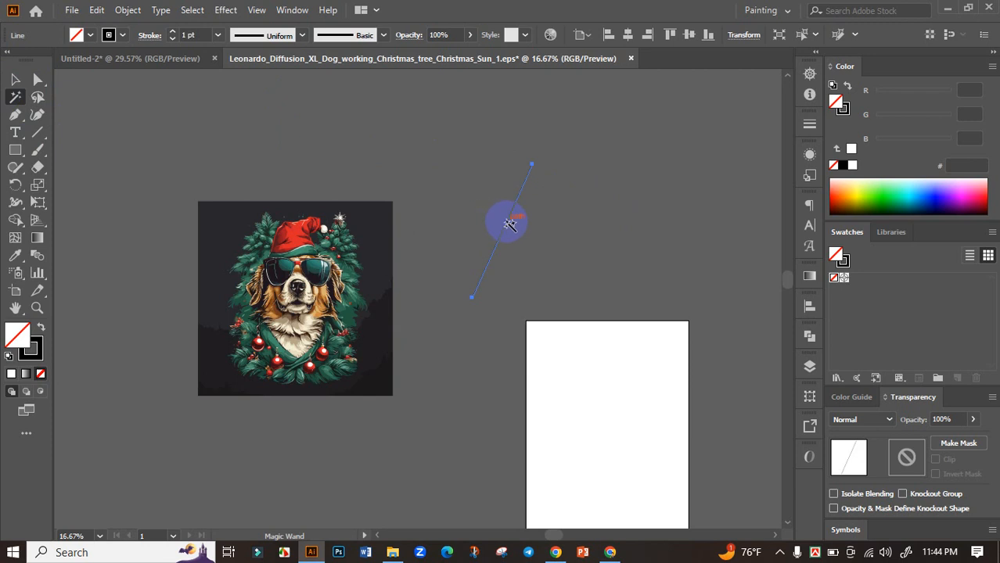
{"action": "left_click", "coordinate": [507, 223]}
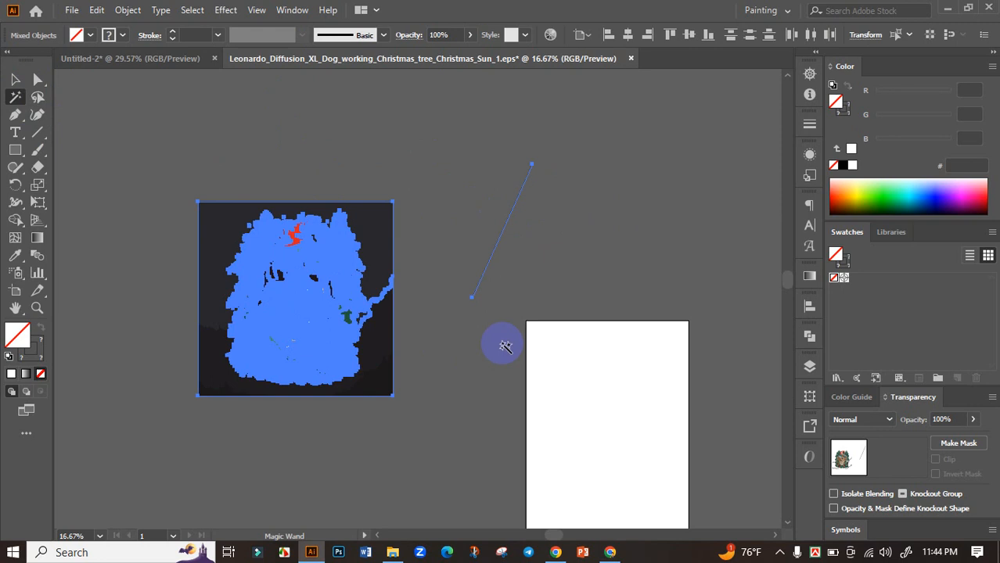
{"action": "left_click", "coordinate": [506, 346]}
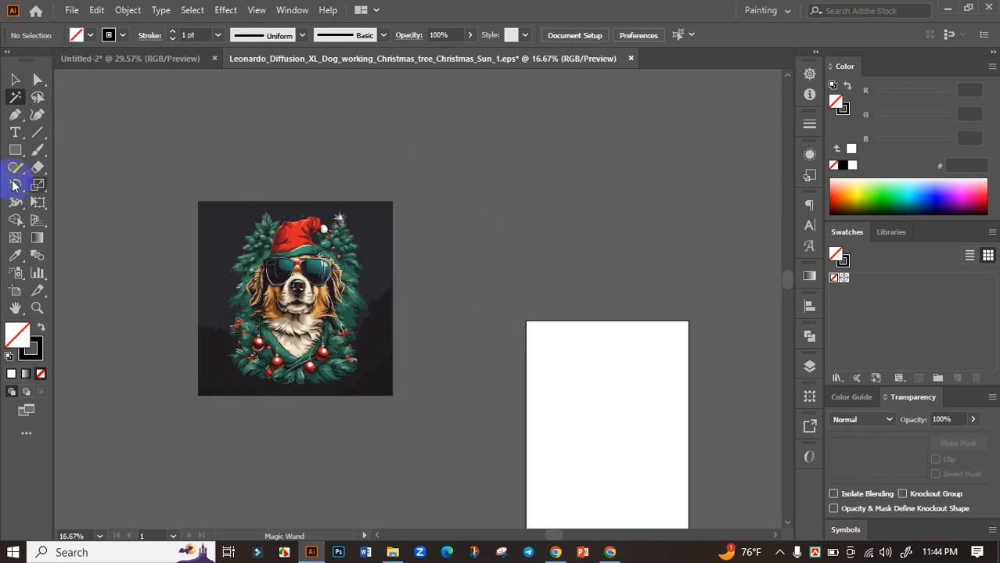
Ungroup the vectorized dog artwork into separate shapes and deselect it.
{"action": "left_click", "coordinate": [15, 81]}
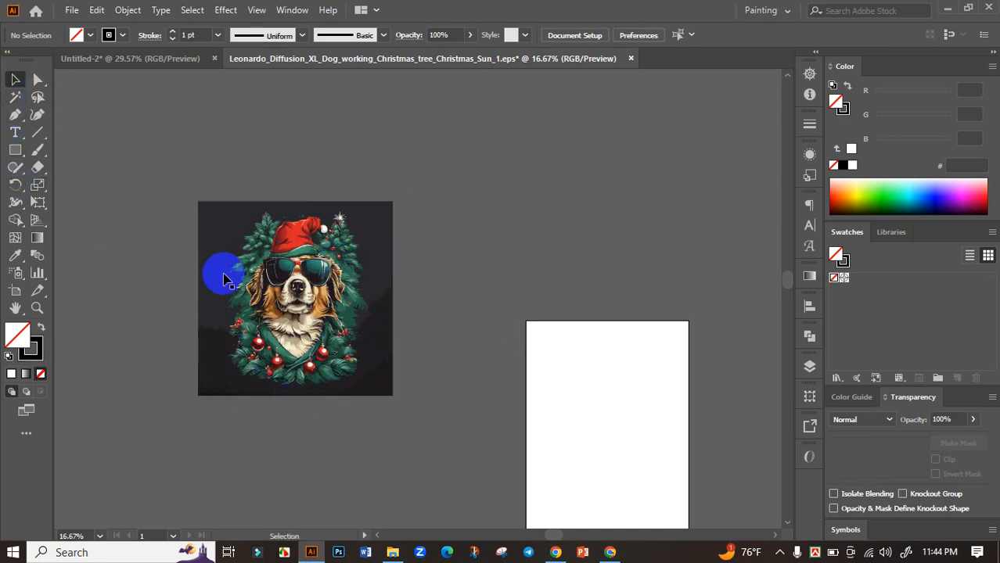
{"action": "scroll", "coordinate": [249, 354], "scroll_direction": "up", "scroll_amount": 1}
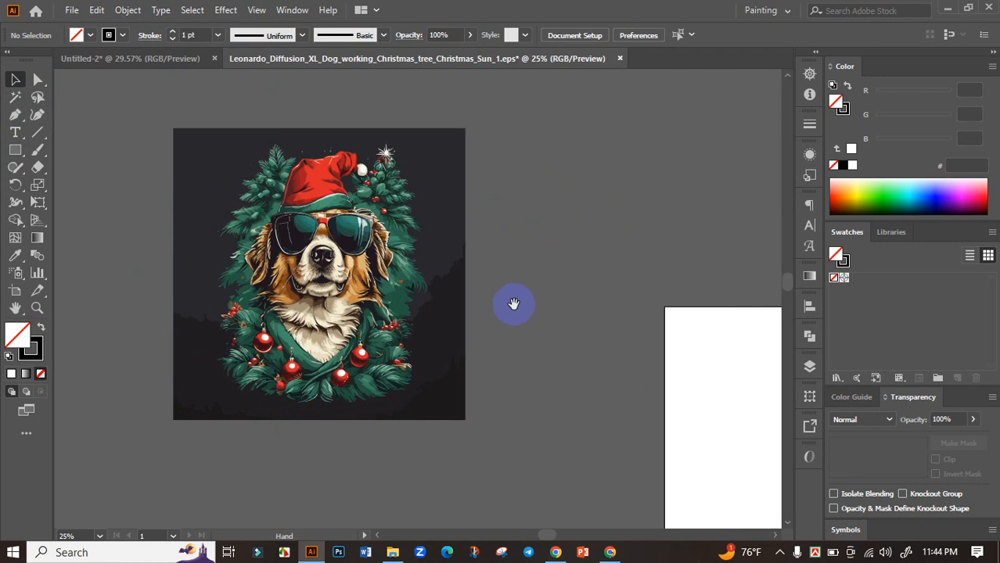
{"action": "scroll", "coordinate": [551, 321], "scroll_direction": "left", "scroll_amount": 2}
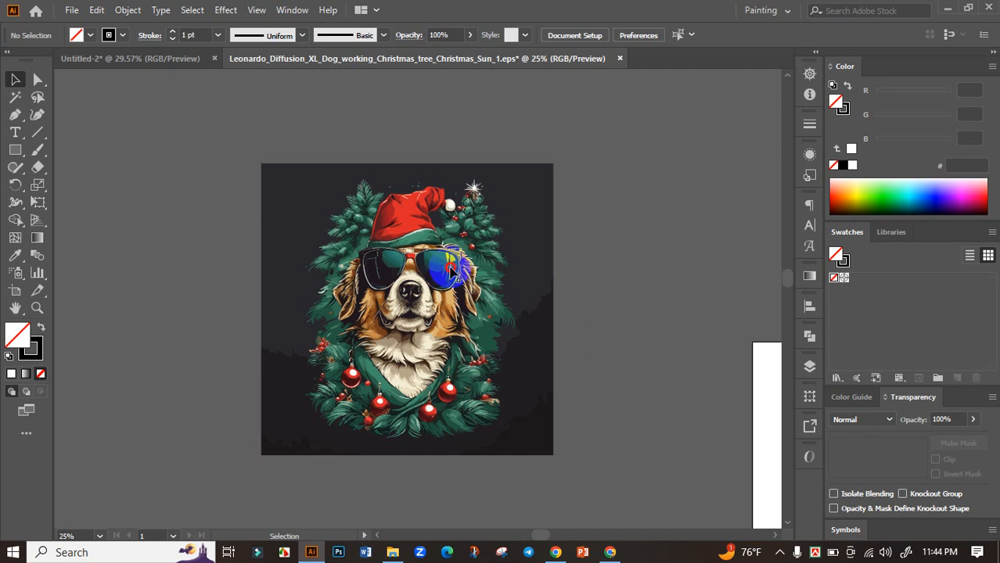
{"action": "left_click", "coordinate": [452, 271]}
{"action": "right_click", "coordinate": [452, 272]}
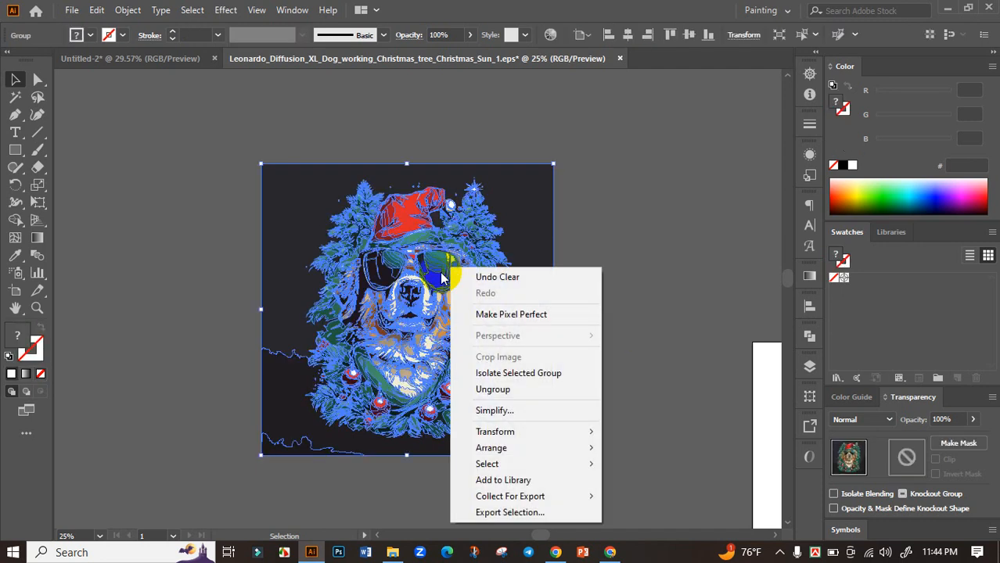
{"action": "left_click", "coordinate": [495, 400]}
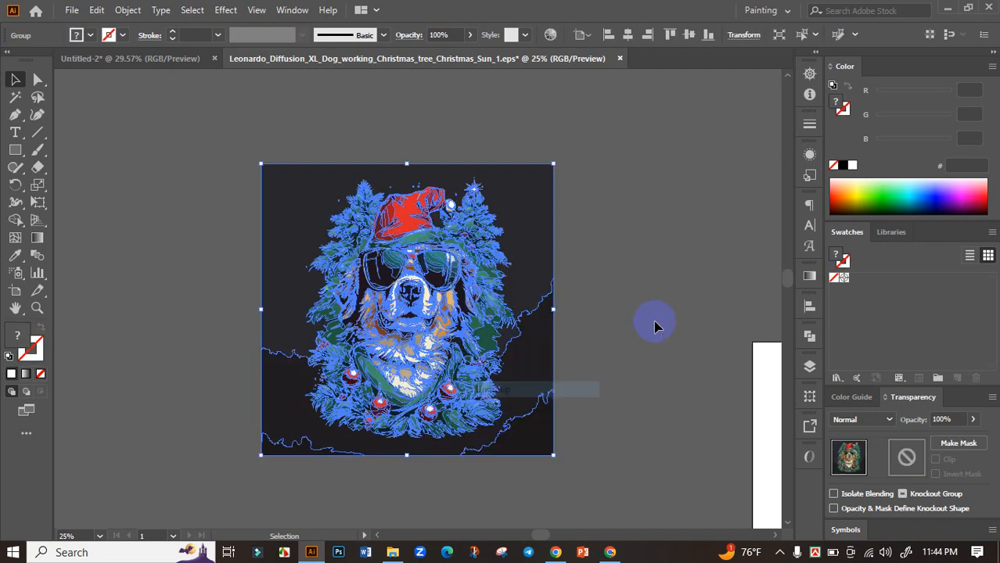
{"action": "left_click", "coordinate": [644, 319]}
Delete the dark background shapes around the dog and the leftover dark pieces between the hat and the tree beside it.
{"action": "left_click", "coordinate": [536, 226]}
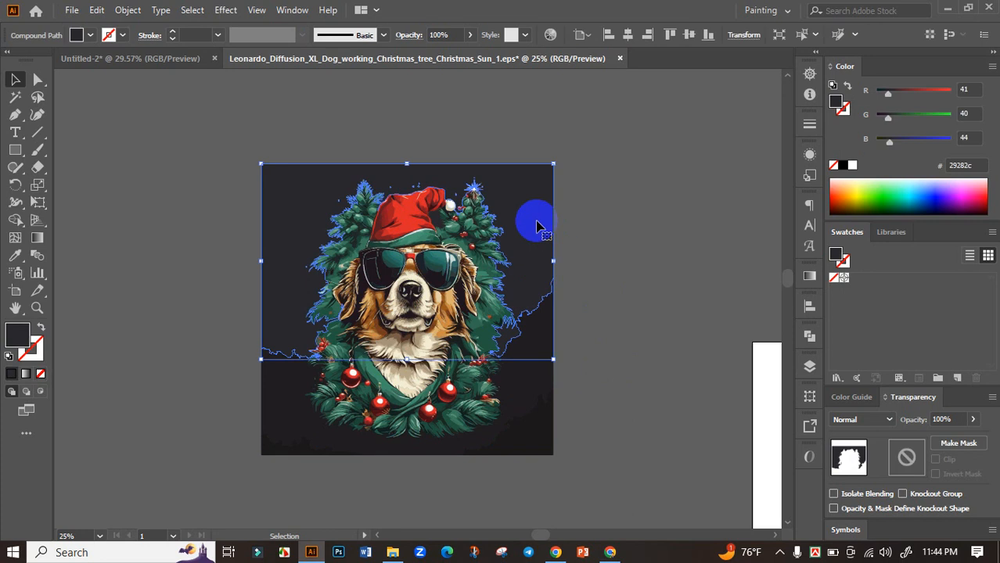
{"action": "key", "text": "Delete"}
{"action": "left_click_drag", "start_coordinate": [537, 357], "coordinate": [435, 216]}
{"action": "scroll", "coordinate": [435, 216], "scroll_direction": "up", "scroll_amount": 5}
{"action": "left_click", "coordinate": [438, 244]}
{"action": "key", "text": "Delete"}
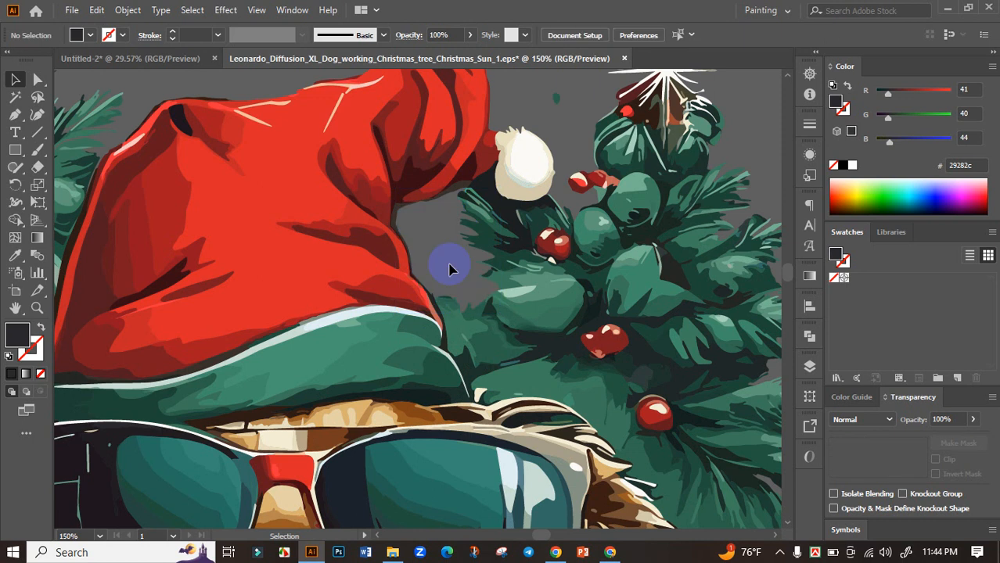
{"action": "left_click", "coordinate": [400, 213]}
{"action": "key", "text": "Delete"}
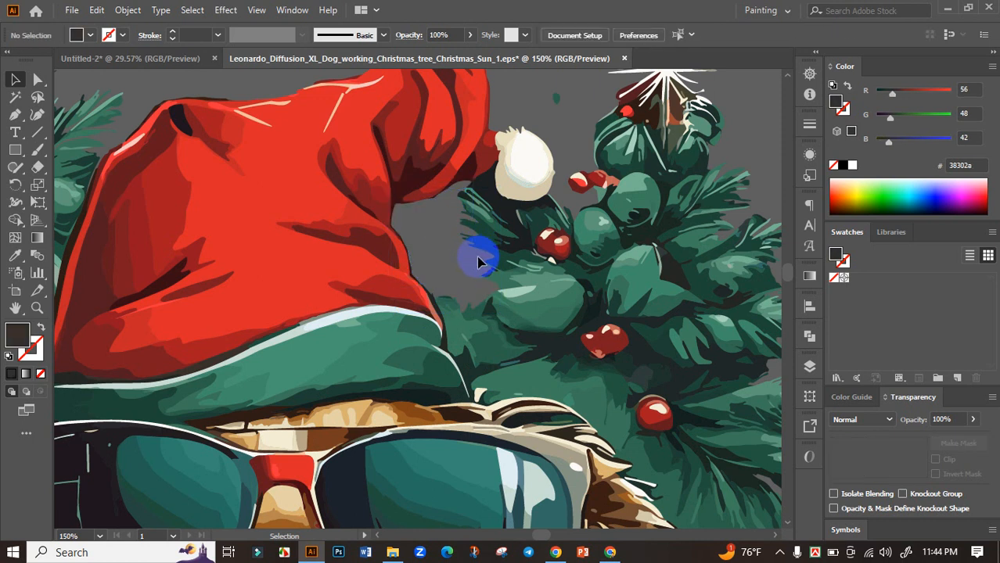
{"action": "left_click_drag", "start_coordinate": [493, 202], "coordinate": [672, 282]}
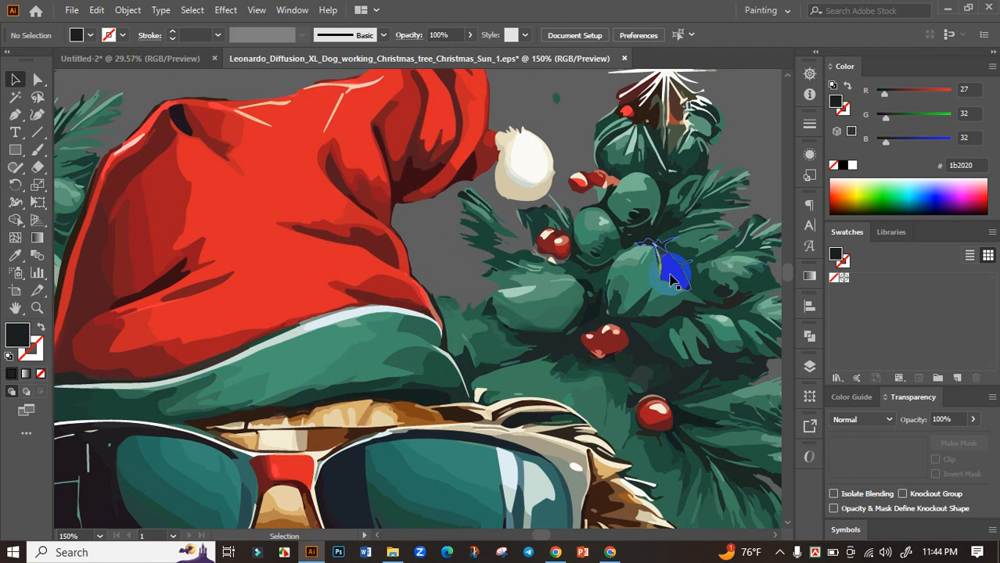
Examine the edges of the cut-out dog artwork for remaining dark background pieces.
{"action": "scroll", "coordinate": [681, 313], "scroll_direction": "down", "scroll_amount": 2}
{"action": "left_click_drag", "start_coordinate": [727, 423], "coordinate": [721, 421]}
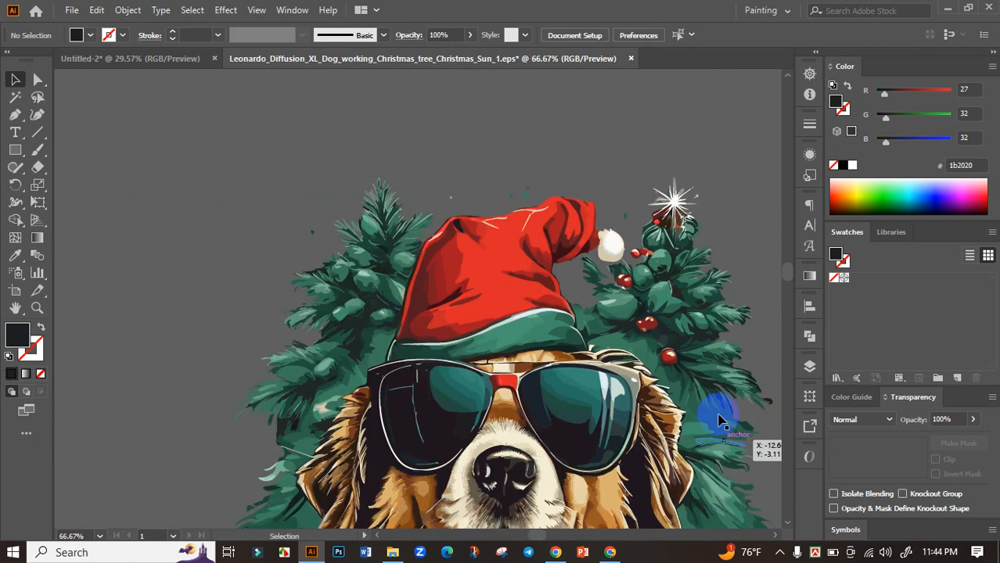
{"action": "scroll", "coordinate": [667, 390], "scroll_direction": "down", "scroll_amount": 1}
{"action": "left_click_drag", "start_coordinate": [658, 405], "coordinate": [523, 236]}
{"action": "left_click_drag", "start_coordinate": [552, 393], "coordinate": [456, 224]}
{"action": "left_click_drag", "start_coordinate": [432, 399], "coordinate": [493, 303]}
{"action": "left_click_drag", "start_coordinate": [548, 399], "coordinate": [543, 507]}
{"action": "left_click_drag", "start_coordinate": [587, 228], "coordinate": [580, 449]}
{"action": "scroll", "coordinate": [581, 445], "scroll_direction": "down", "scroll_amount": 2}
{"action": "left_click_drag", "start_coordinate": [637, 406], "coordinate": [610, 327]}
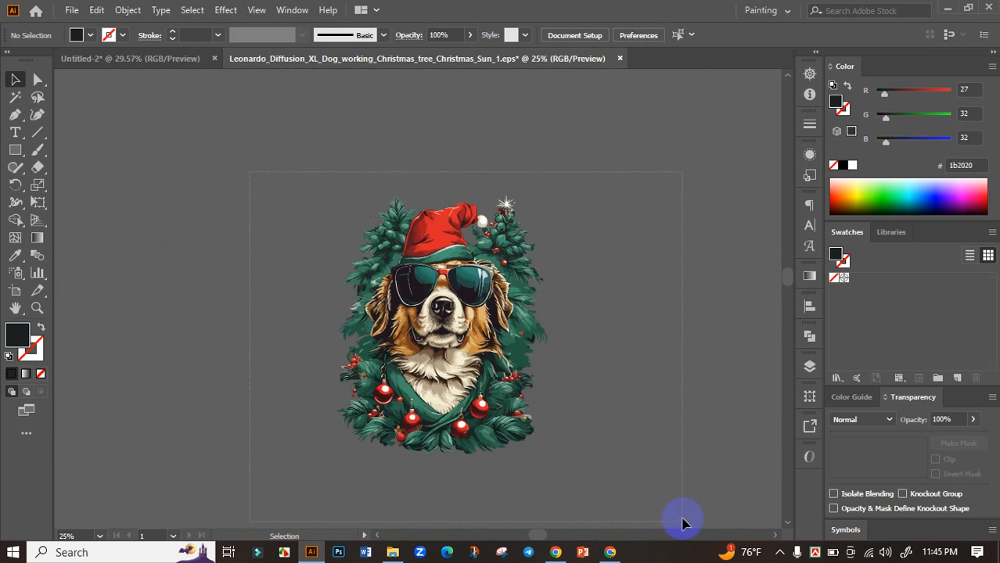
Group all the dog artwork and bring it into the Untitled-2 document on top of the black background.
{"action": "key", "text": "ctrl+a"}
{"action": "key", "text": "ctrl+g"}
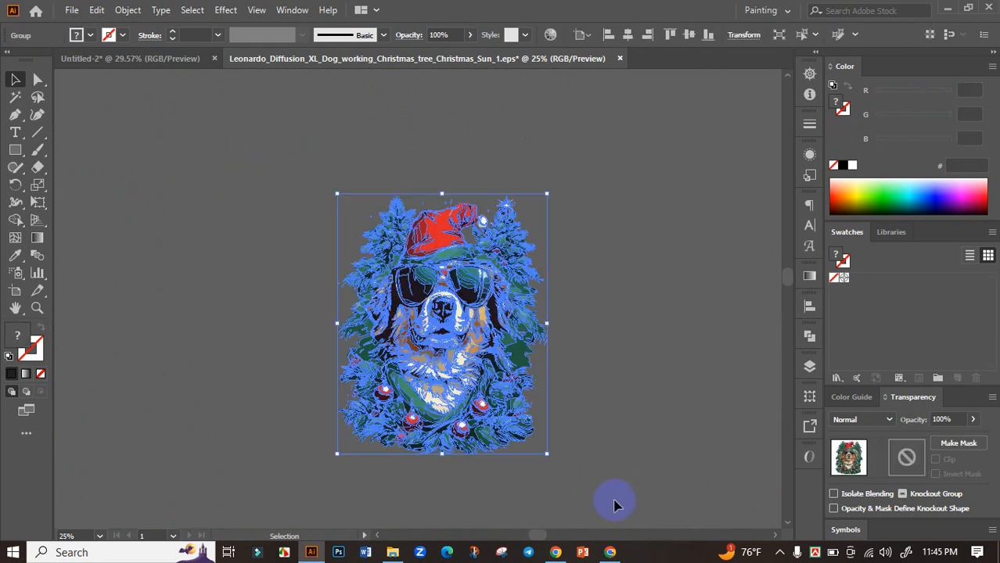
{"action": "left_click_drag", "start_coordinate": [485, 328], "coordinate": [459, 308]}
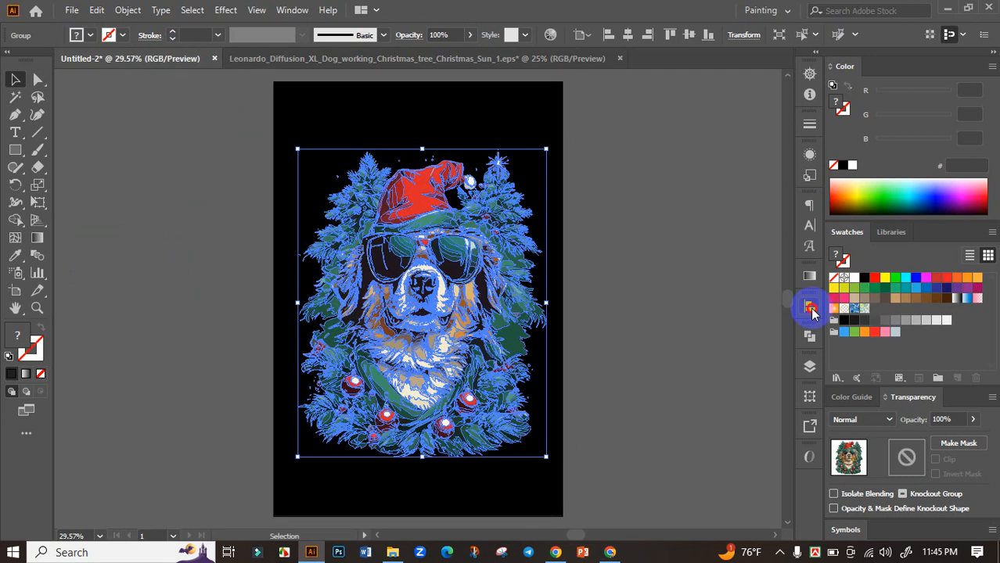
Center the dog artwork horizontally and vertically on the artboard.
{"action": "left_click", "coordinate": [810, 307]}
{"action": "left_click", "coordinate": [659, 338]}
{"action": "left_click", "coordinate": [755, 338]}
{"action": "left_click", "coordinate": [768, 299]}
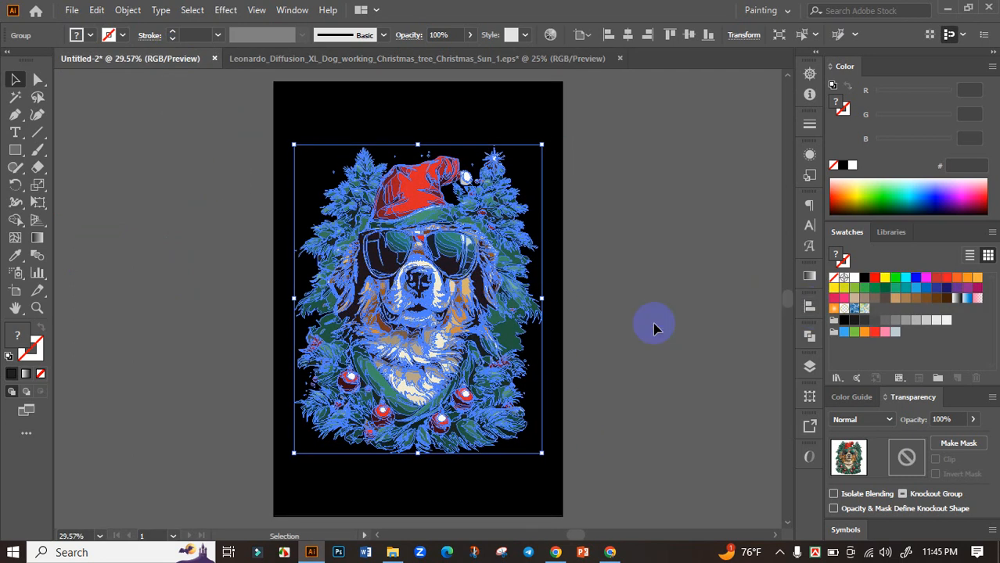
{"action": "left_click", "coordinate": [653, 322]}
Enlarge the dog artwork proportionally from its center to about 11.5 by 14.2 in, then deselect it.
{"action": "scroll", "coordinate": [614, 348], "scroll_direction": "down", "scroll_amount": 1}
{"action": "left_click", "coordinate": [559, 309]}
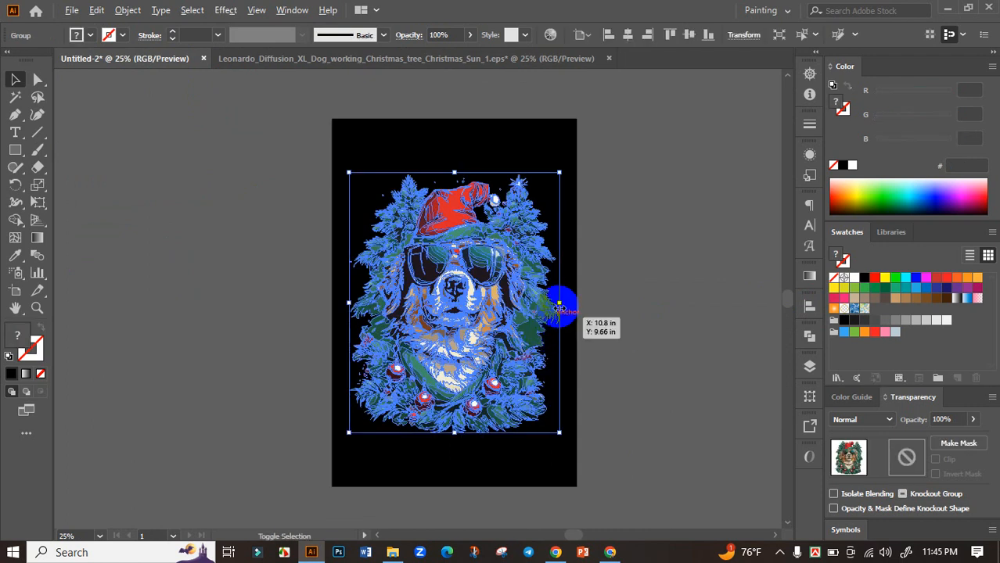
{"action": "mouse_move", "coordinate": [558, 310]}
{"action": "left_mouse_down"}
{"action": "mouse_move", "coordinate": [567, 293]}
{"action": "mouse_move", "coordinate": [573, 303]}
{"action": "left_mouse_up"}
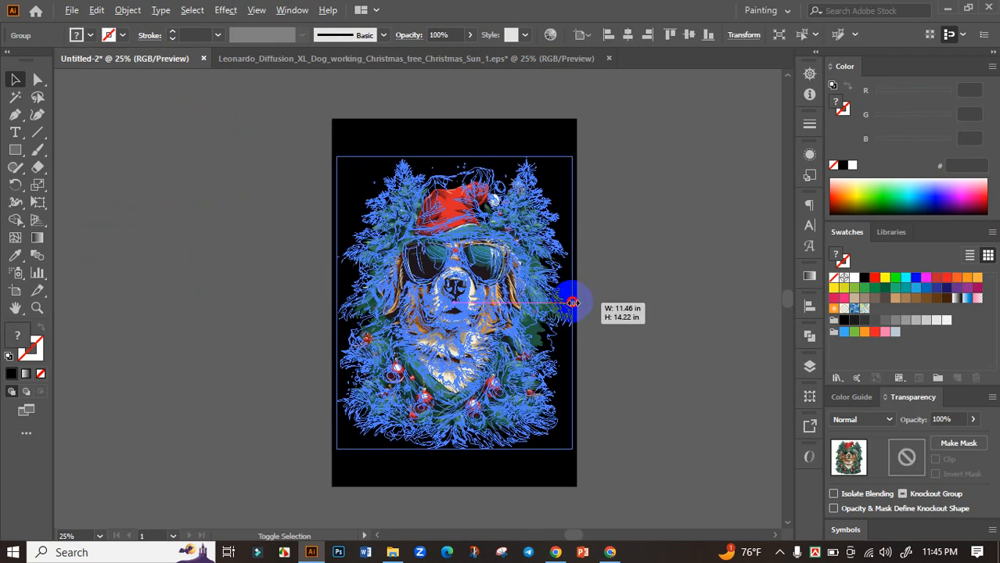
{"action": "left_click_drag", "start_coordinate": [641, 315], "coordinate": [641, 315]}
{"action": "left_click", "coordinate": [640, 315]}
{"action": "scroll", "coordinate": [641, 316], "scroll_direction": "down", "scroll_amount": 2}
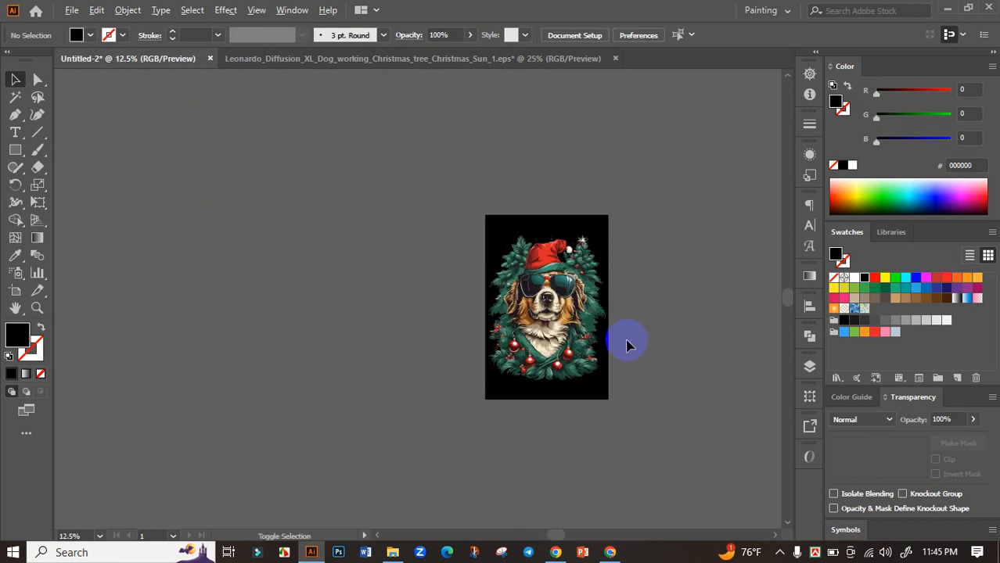
{"action": "scroll", "coordinate": [626, 345], "scroll_direction": "up", "scroll_amount": 2}
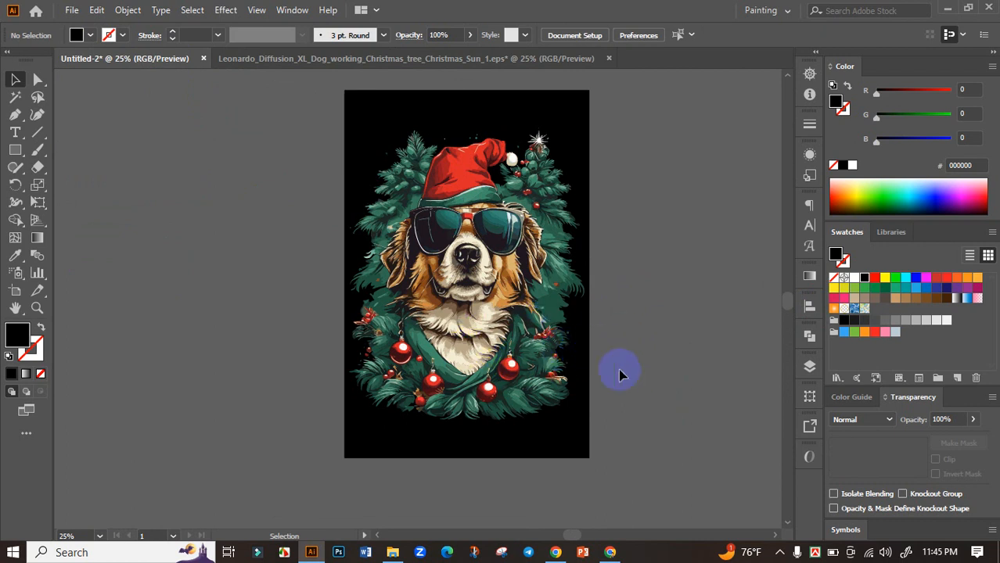
Switch to the ChatGPT conversation in Chrome and copy the slogan "Yappy Howlidays" from the list.
{"action": "left_click", "coordinate": [610, 553]}
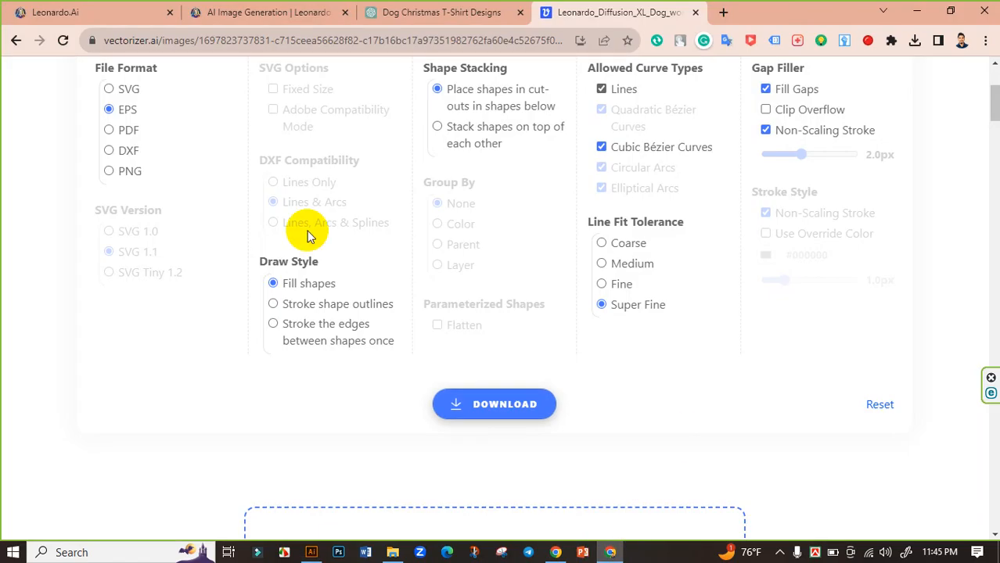
{"action": "left_click", "coordinate": [450, 11]}
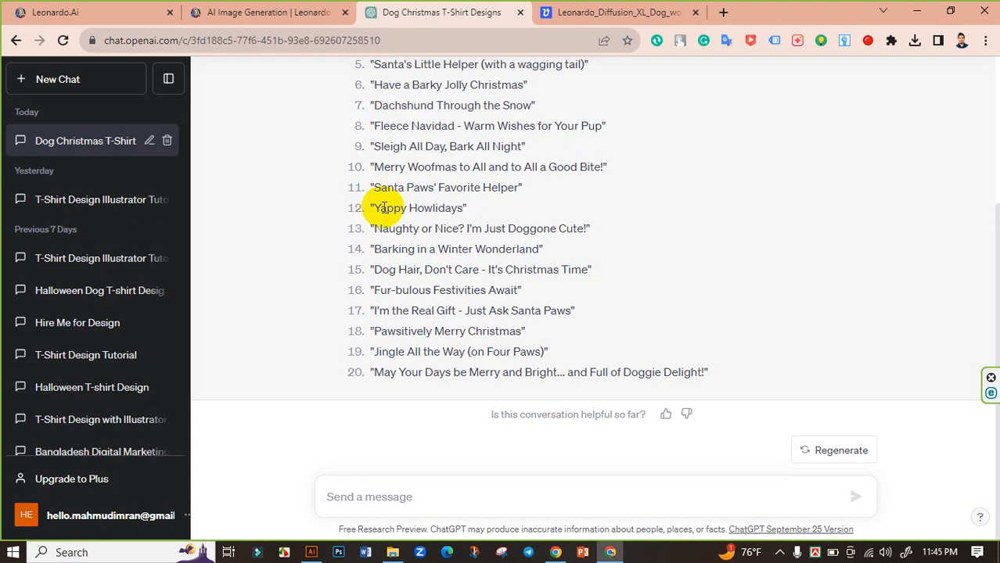
{"action": "left_click_drag", "start_coordinate": [375, 209], "coordinate": [461, 207]}
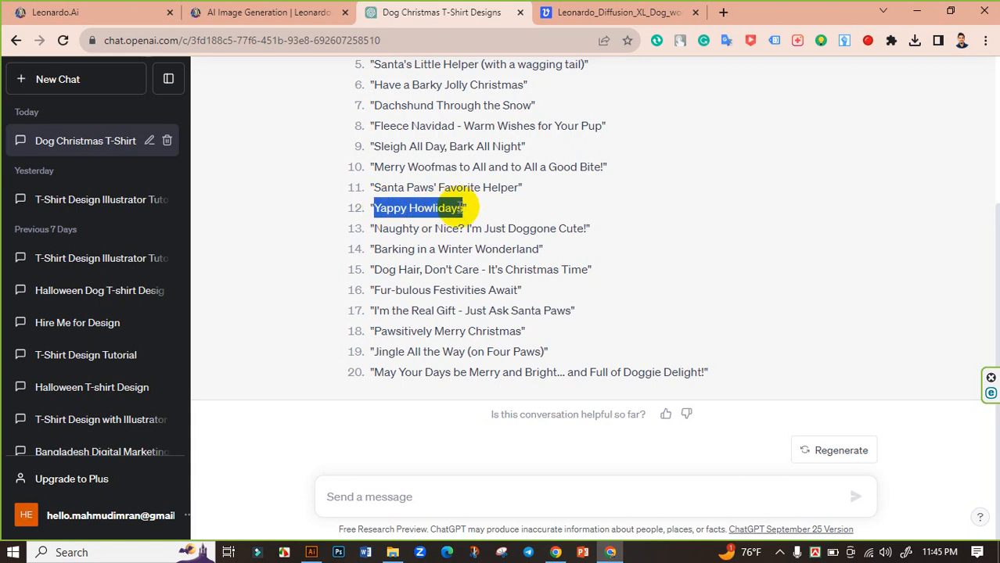
{"action": "right_click", "coordinate": [432, 208]}
{"action": "left_click", "coordinate": [485, 219]}
Return to Illustrator and paste the slogan "Yappy Howlidays" on the empty canvas beside the artboard.
{"action": "left_click", "coordinate": [313, 553]}
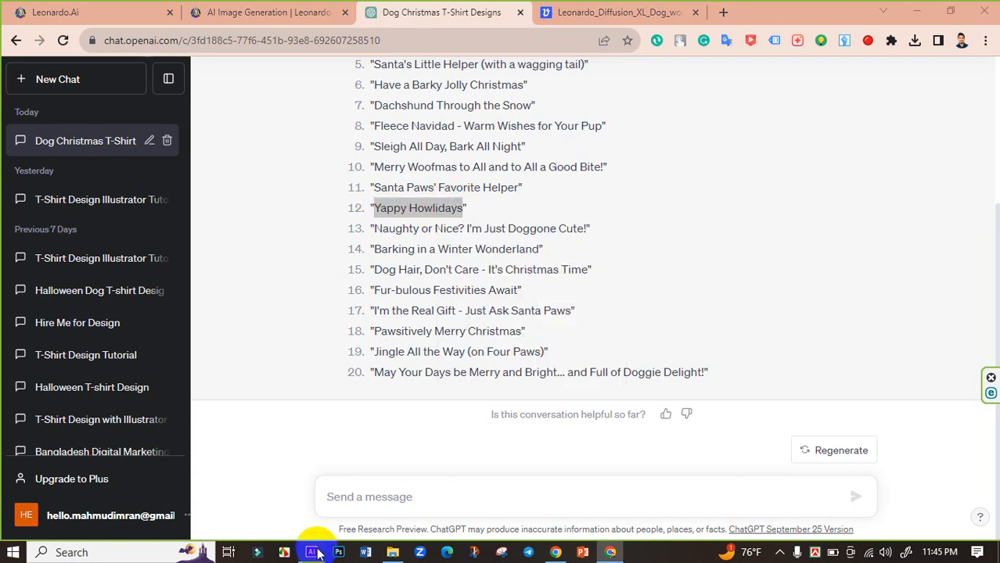
{"action": "left_click_drag", "start_coordinate": [665, 342], "coordinate": [301, 351]}
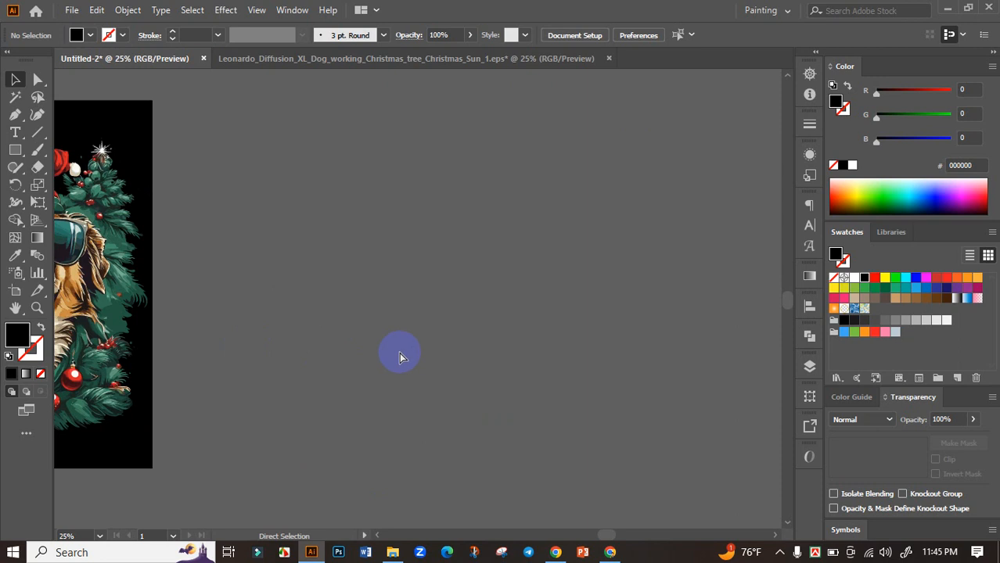
{"action": "key", "text": "ctrl+v"}
{"action": "left_click_drag", "start_coordinate": [432, 306], "coordinate": [368, 264]}
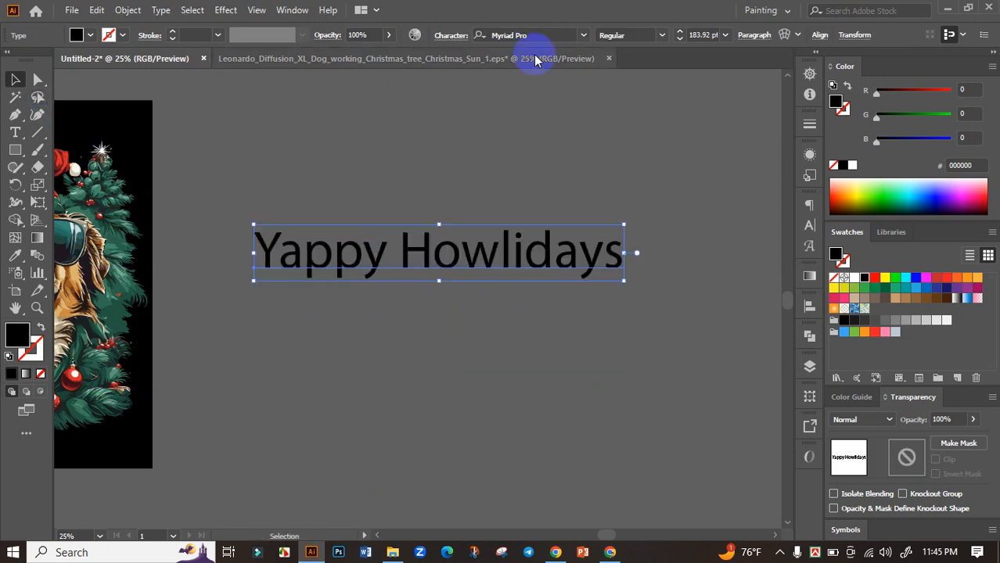
Set the slogan's font to Burbank Big Condensed Black and open its character settings.
{"action": "left_click", "coordinate": [583, 34]}
{"action": "left_click", "coordinate": [663, 134]}
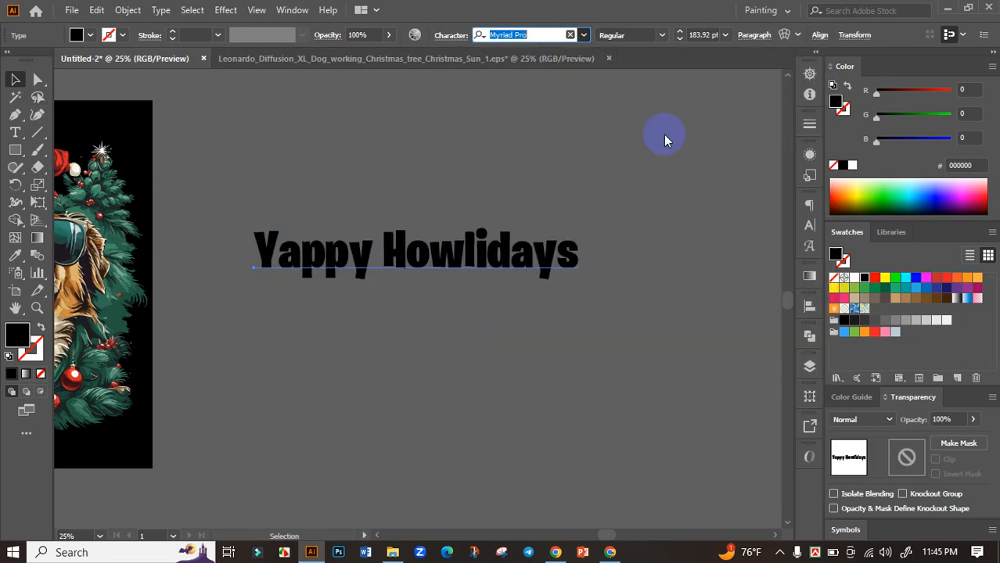
{"action": "left_click", "coordinate": [810, 227]}
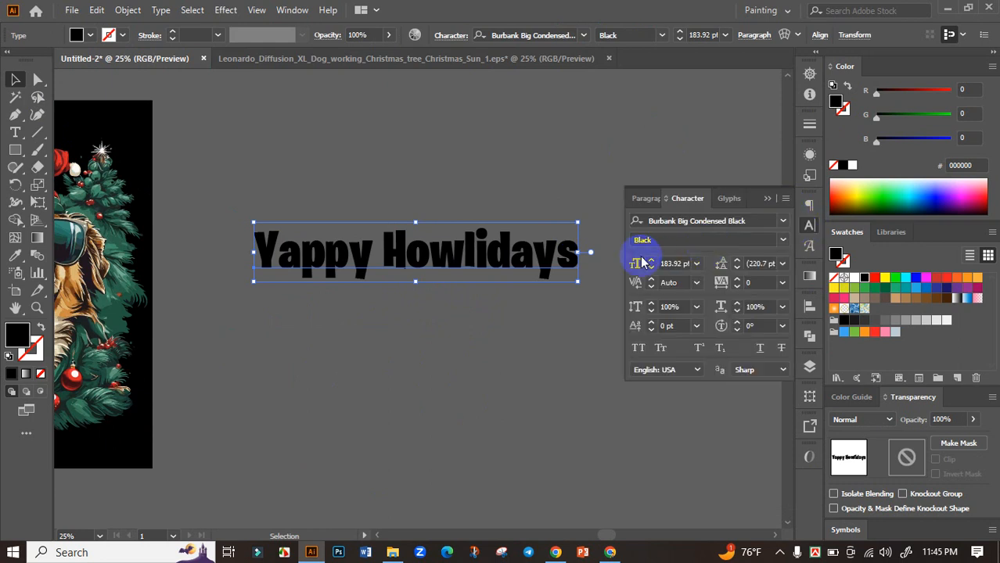
Set the slogan in all caps and split it into separate "YAPPY" and "HOWLIDAYS" text objects beside the artboard.
{"action": "left_click", "coordinate": [638, 346]}
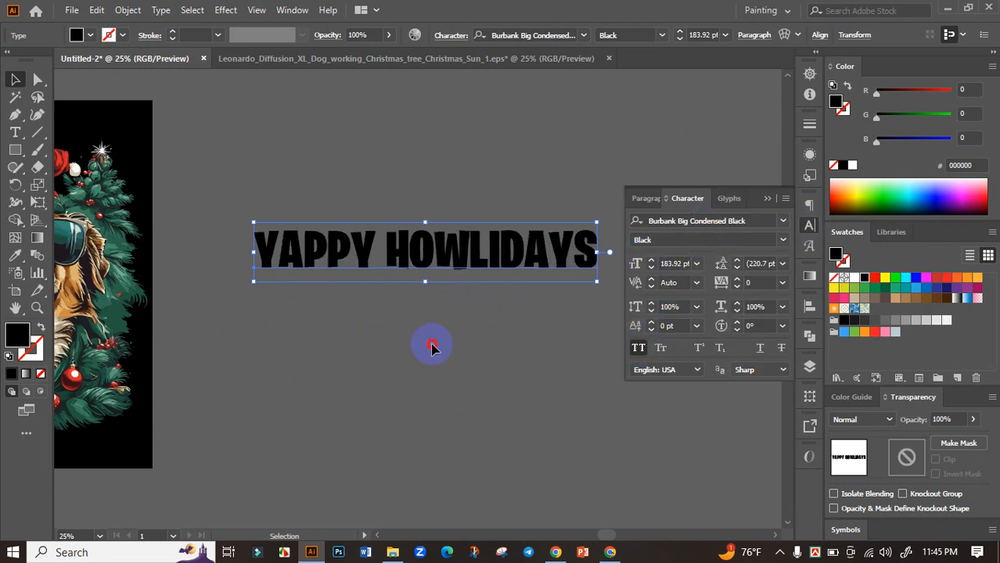
{"action": "left_click", "coordinate": [432, 346]}
{"action": "double_click", "coordinate": [377, 243]}
{"action": "left_click_drag", "start_coordinate": [379, 242], "coordinate": [275, 401]}
{"action": "key", "text": "BackSpace"}
{"action": "left_click", "coordinate": [15, 79]}
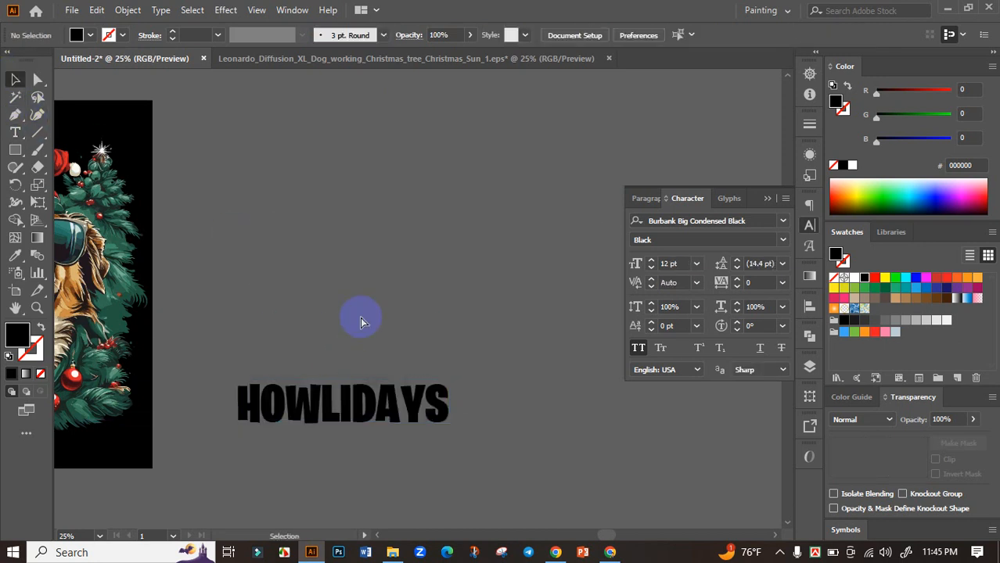
{"action": "key", "text": "ctrl+v"}
{"action": "double_click", "coordinate": [462, 301]}
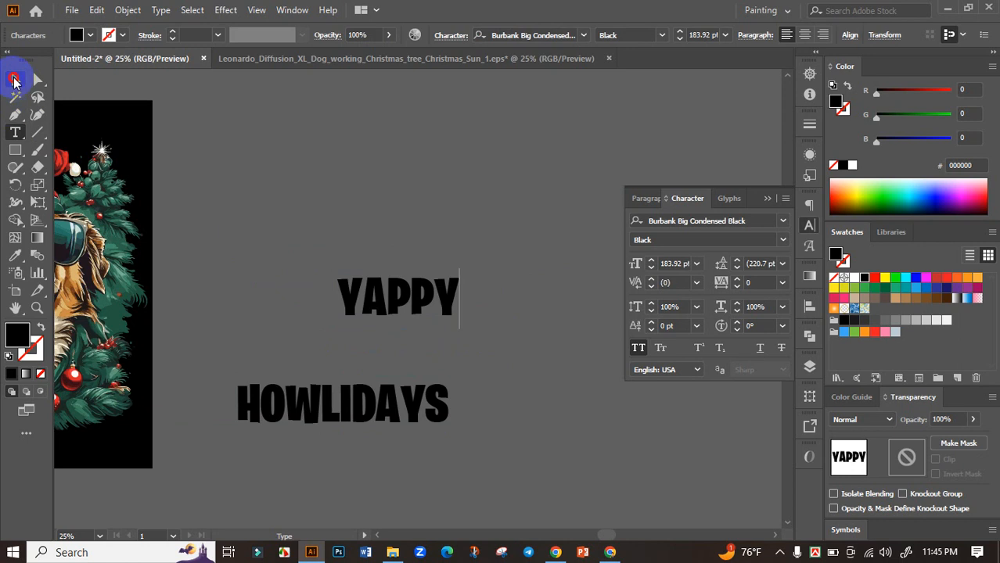
{"action": "left_click", "coordinate": [15, 79]}
Place "YAPPY" above the Santa hat near the artboard's upper edge and fill it with white.
{"action": "left_click_drag", "start_coordinate": [397, 228], "coordinate": [561, 219]}
{"action": "left_click_drag", "start_coordinate": [561, 286], "coordinate": [392, 183]}
{"action": "left_click", "coordinate": [854, 277]}
{"action": "left_click", "coordinate": [387, 181]}
{"action": "scroll", "coordinate": [414, 190], "scroll_direction": "up", "scroll_amount": 3}
{"action": "scroll", "coordinate": [439, 223], "scroll_direction": "up", "scroll_amount": 3}
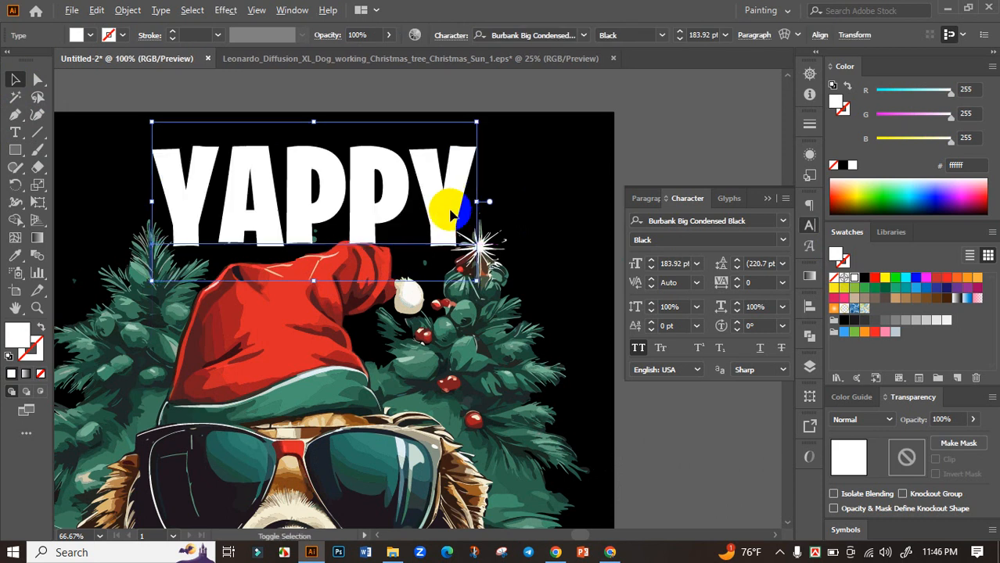
{"action": "scroll", "coordinate": [435, 220], "scroll_direction": "down", "scroll_amount": 3}
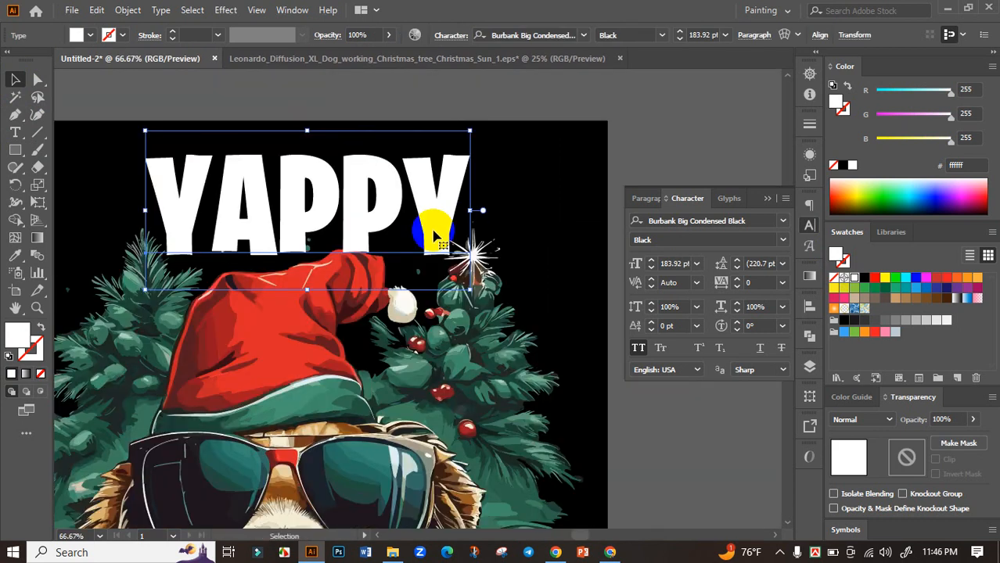
{"action": "mouse_move", "coordinate": [290, 220]}
{"action": "left_mouse_down"}
{"action": "mouse_move", "coordinate": [295, 225]}
{"action": "mouse_move", "coordinate": [295, 216]}
{"action": "left_mouse_up"}
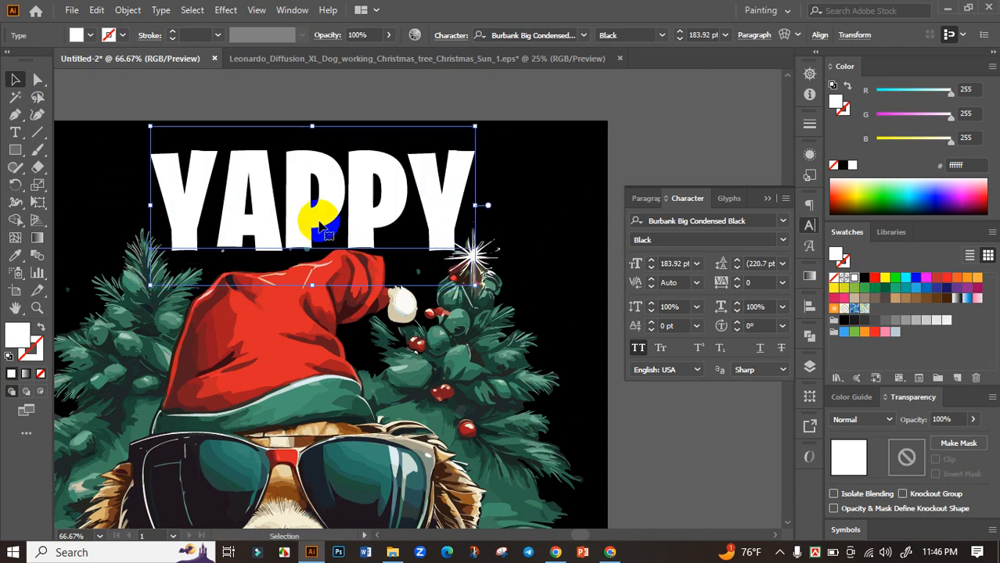
{"action": "scroll", "coordinate": [354, 227], "scroll_direction": "up", "scroll_amount": 1}
{"action": "scroll", "coordinate": [354, 227], "scroll_direction": "down", "scroll_amount": 3}
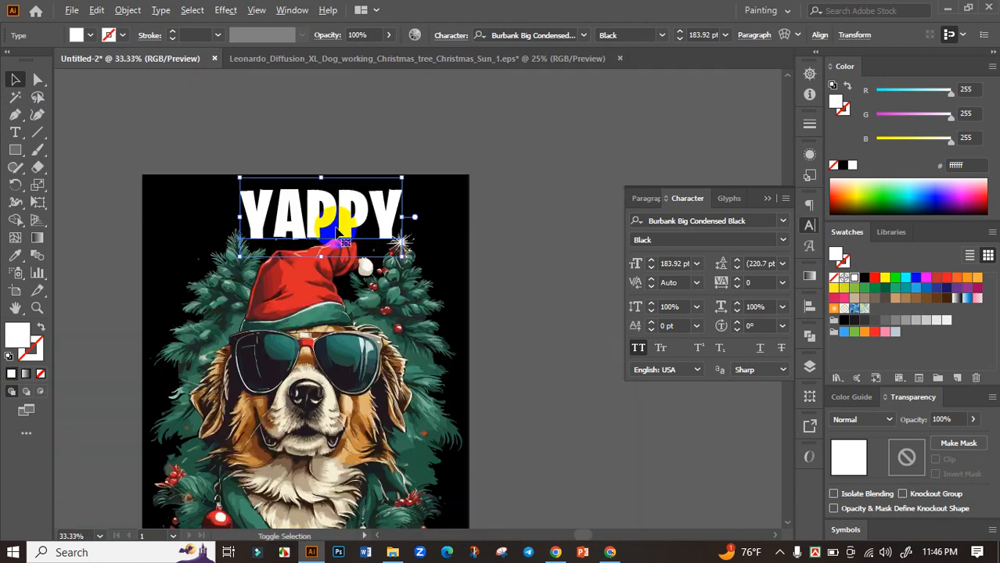
Convert "YAPPY" to outlines and ungroup it into individual letters.
{"action": "left_click", "coordinate": [569, 223]}
{"action": "left_click", "coordinate": [380, 216]}
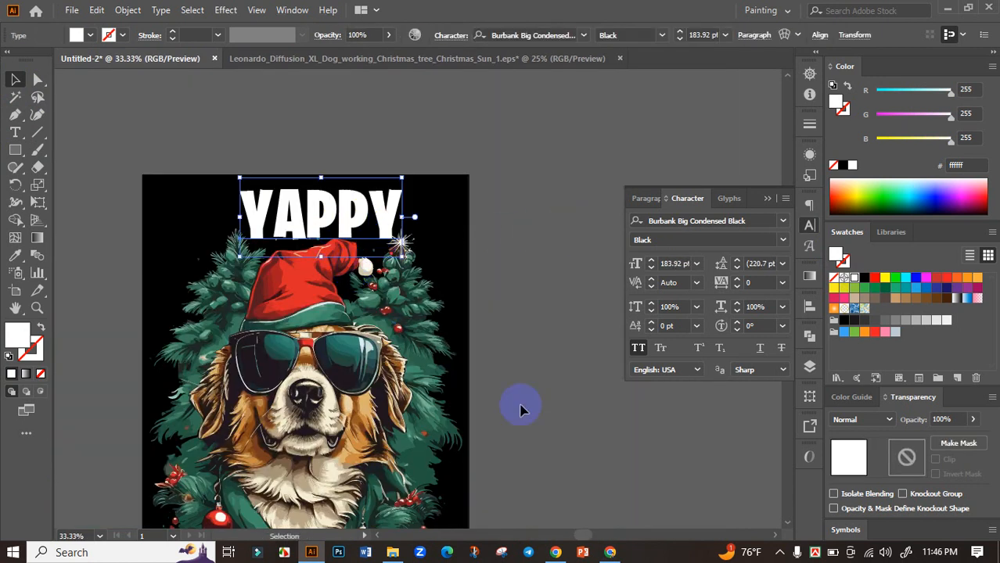
{"action": "key", "text": "ctrl+g"}
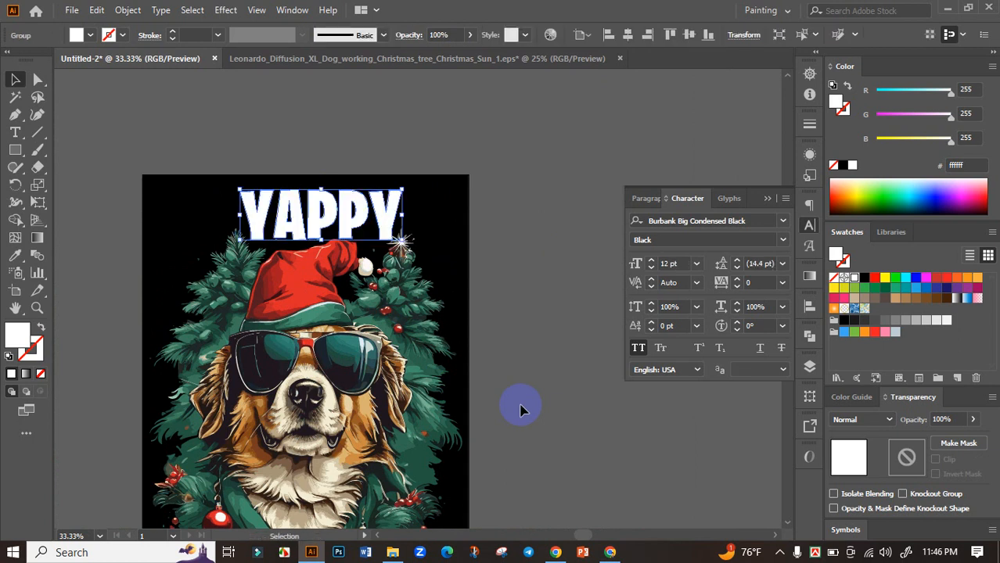
{"action": "scroll", "coordinate": [414, 321], "scroll_direction": "up", "scroll_amount": 3}
{"action": "scroll", "coordinate": [354, 149], "scroll_direction": "up", "scroll_amount": 5}
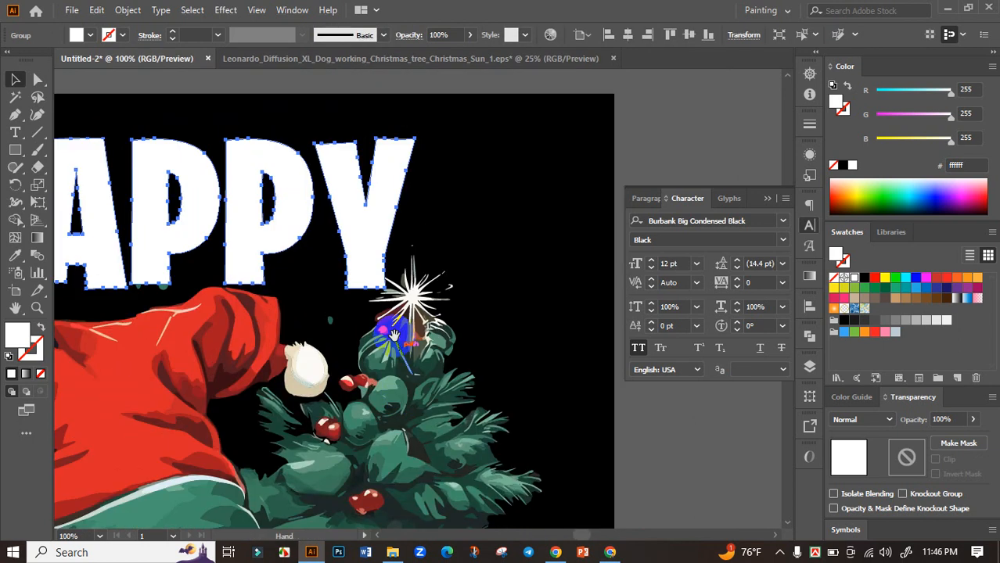
{"action": "right_click", "coordinate": [336, 231]}
{"action": "left_click", "coordinate": [383, 366]}
{"action": "left_click", "coordinate": [640, 164]}
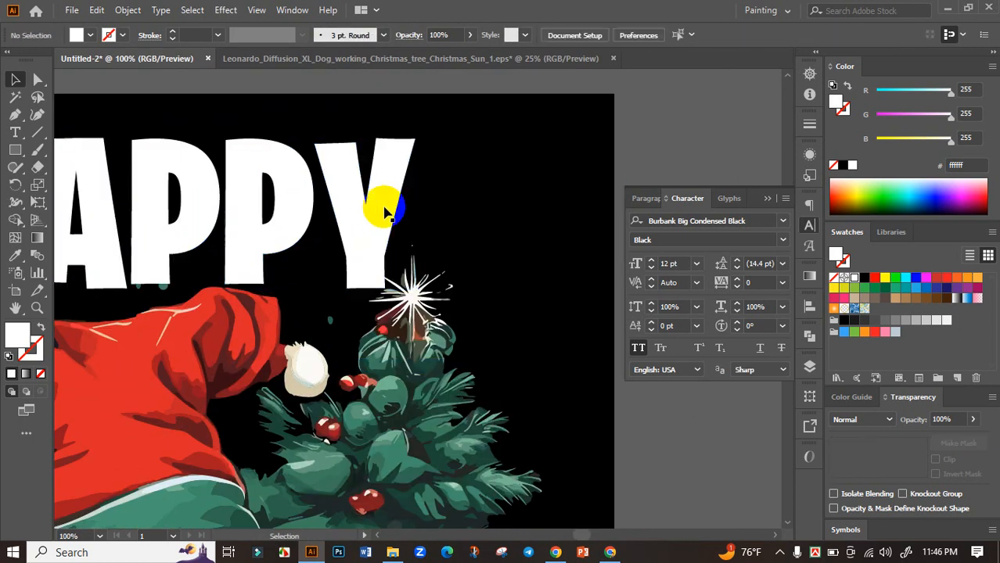
Tilt the last Y of "YAPPY" clockwise and extend its stem downward toward the hat's pompom by moving its lower anchor points.
{"action": "left_click", "coordinate": [391, 201]}
{"action": "left_click_drag", "start_coordinate": [416, 130], "coordinate": [433, 149]}
{"action": "left_click", "coordinate": [37, 79]}
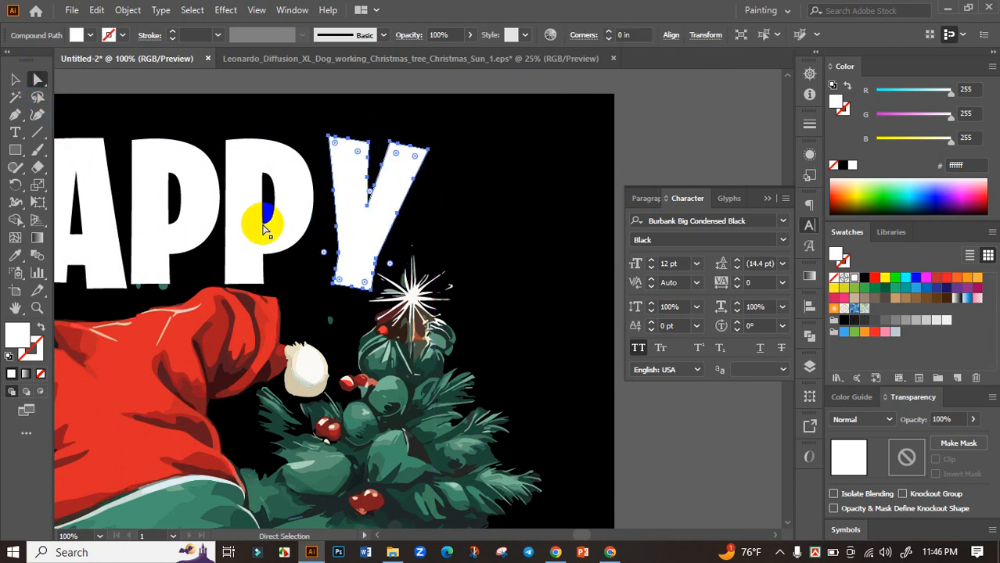
{"action": "scroll", "coordinate": [330, 286], "scroll_direction": "up", "scroll_amount": 2}
{"action": "left_click_drag", "start_coordinate": [321, 273], "coordinate": [385, 327]}
{"action": "scroll", "coordinate": [398, 294], "scroll_direction": "down", "scroll_amount": 2}
{"action": "key", "text": "ctrl+z"}
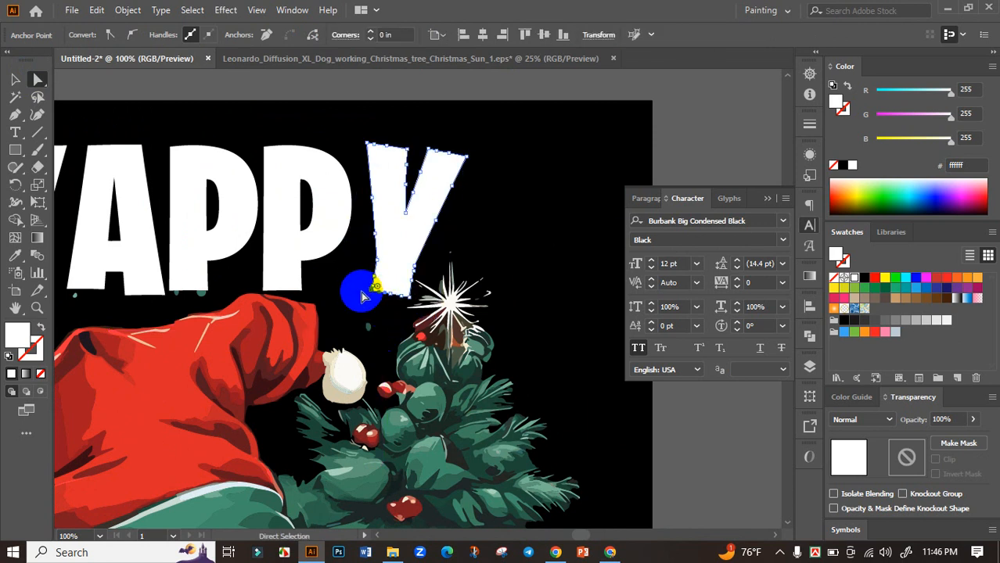
{"action": "left_click", "coordinate": [361, 293]}
{"action": "scroll", "coordinate": [360, 293], "scroll_direction": "up", "scroll_amount": 1}
{"action": "left_click_drag", "start_coordinate": [434, 307], "coordinate": [391, 385]}
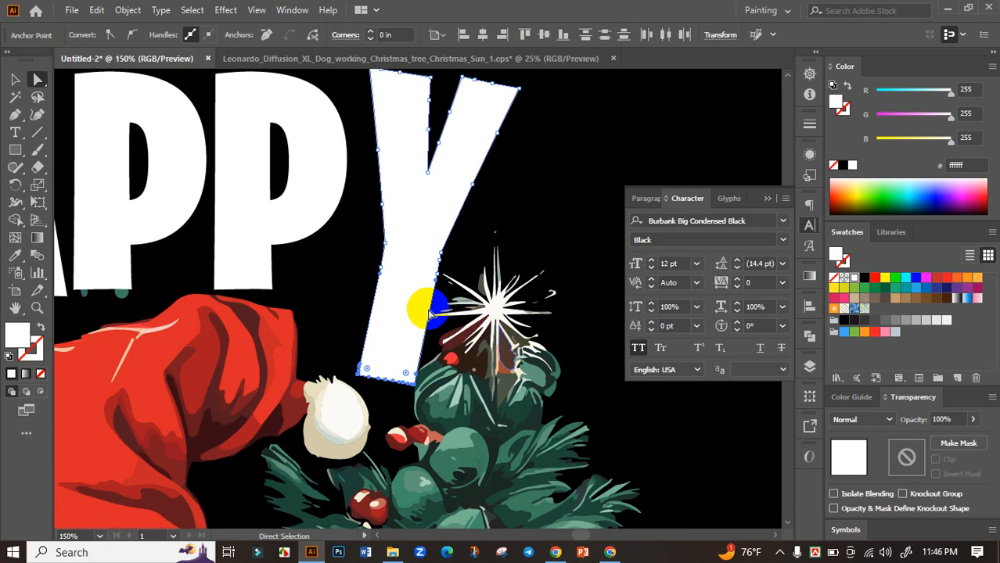
{"action": "left_click", "coordinate": [14, 81]}
{"action": "scroll", "coordinate": [176, 236], "scroll_direction": "down", "scroll_amount": 2}
{"action": "left_click", "coordinate": [523, 221]}
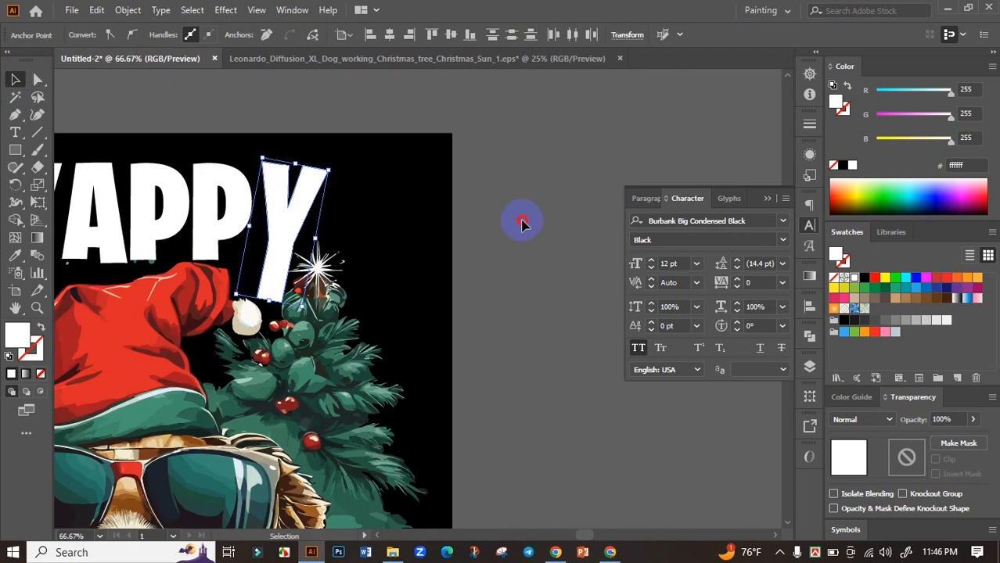
Move the lengthened Y slightly down toward the neighbouring P and fine-tune its tilt.
{"action": "scroll", "coordinate": [286, 243], "scroll_direction": "up", "scroll_amount": 3}
{"action": "mouse_move", "coordinate": [277, 263]}
{"action": "left_mouse_down"}
{"action": "mouse_move", "coordinate": [259, 273]}
{"action": "mouse_move", "coordinate": [267, 275]}
{"action": "left_mouse_up"}
{"action": "scroll", "coordinate": [267, 275], "scroll_direction": "down", "scroll_amount": 2}
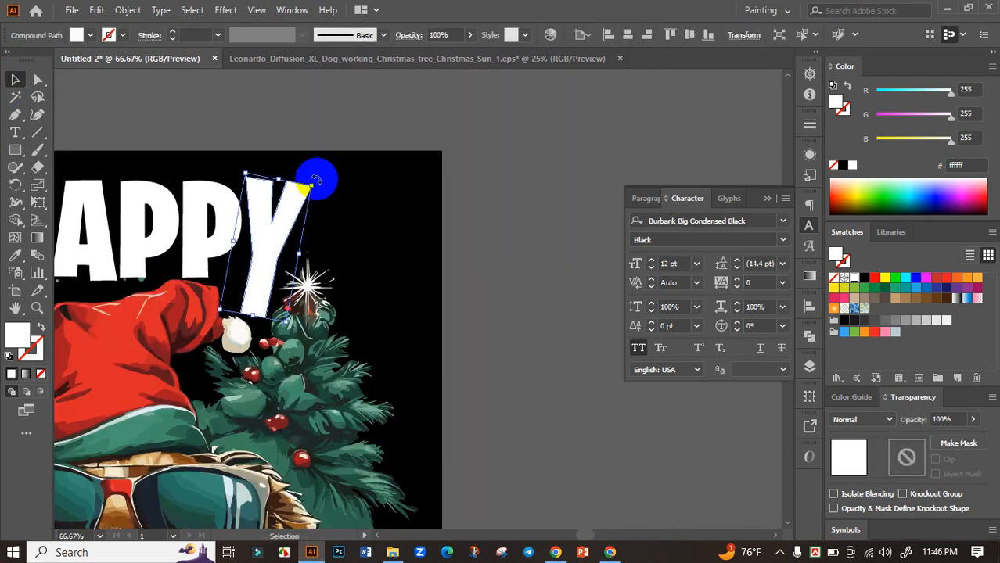
{"action": "left_click_drag", "start_coordinate": [315, 180], "coordinate": [324, 167]}
{"action": "left_click", "coordinate": [391, 223]}
{"action": "scroll", "coordinate": [446, 252], "scroll_direction": "down", "scroll_amount": 2}
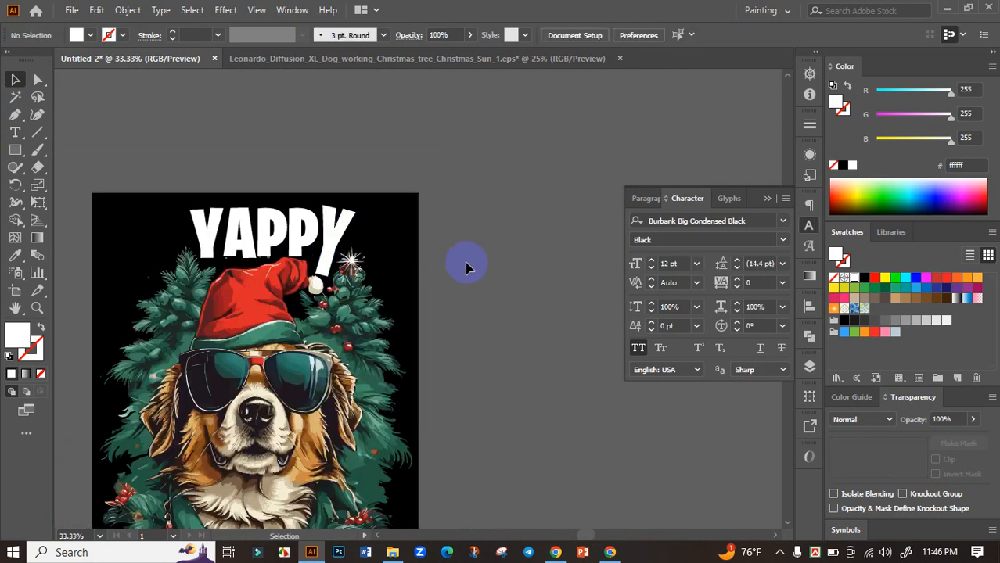
{"action": "left_click_drag", "start_coordinate": [465, 266], "coordinate": [516, 252]}
{"action": "scroll", "coordinate": [406, 260], "scroll_direction": "up", "scroll_amount": 3}
{"action": "scroll", "coordinate": [407, 263], "scroll_direction": "down", "scroll_amount": 2}
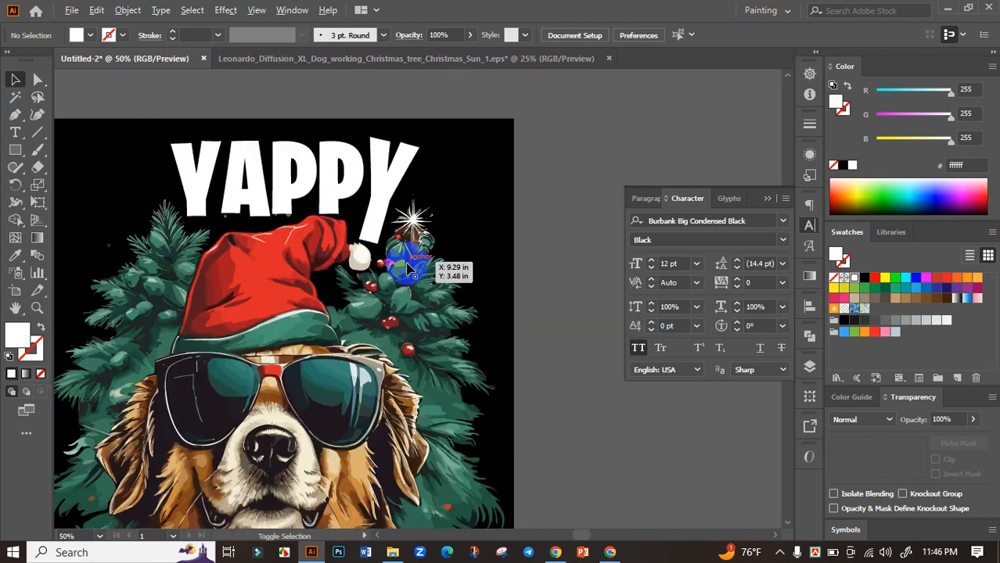
Place "HOWLIDAYS" below the dog along the artboard's lower edge and fill it with white.
{"action": "scroll", "coordinate": [462, 303], "scroll_direction": "down", "scroll_amount": 2}
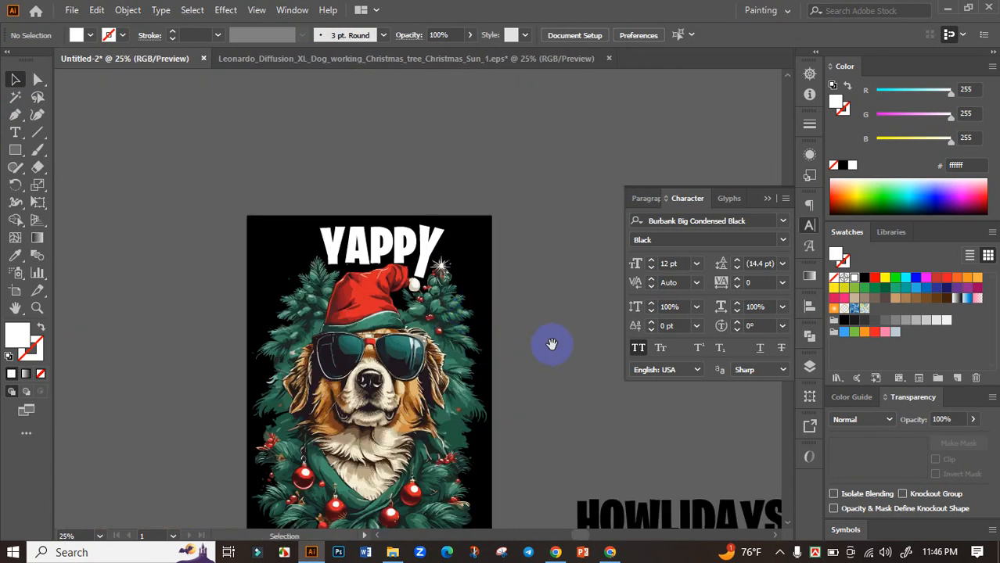
{"action": "left_click_drag", "start_coordinate": [552, 345], "coordinate": [481, 229]}
{"action": "left_click_drag", "start_coordinate": [491, 273], "coordinate": [425, 246]}
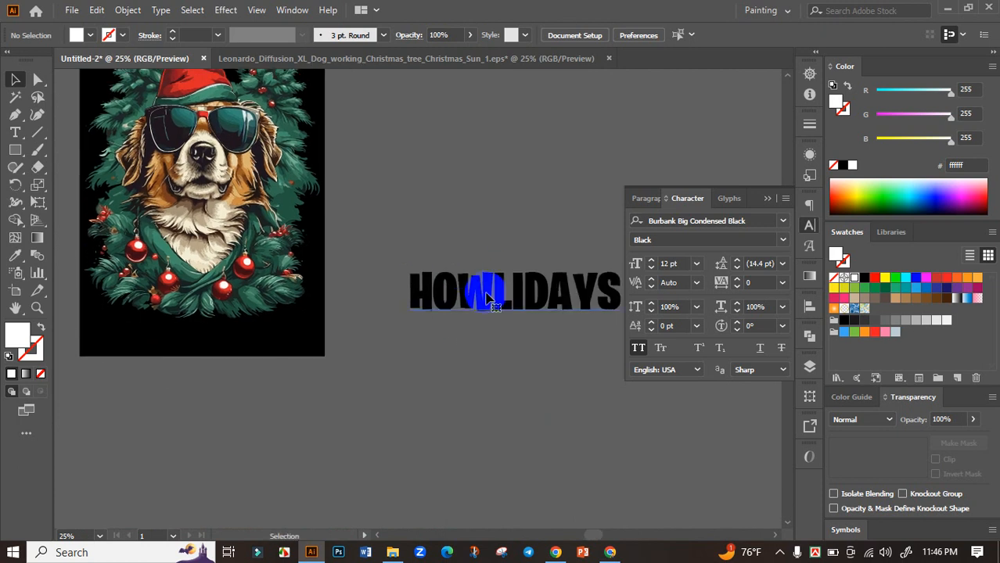
{"action": "left_click_drag", "start_coordinate": [553, 301], "coordinate": [256, 342]}
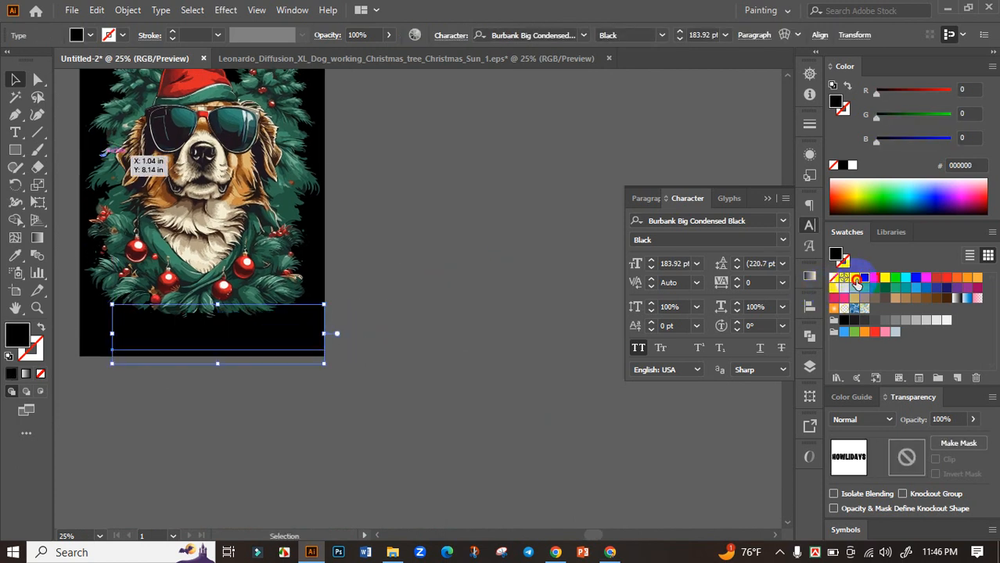
{"action": "left_click", "coordinate": [856, 280]}
{"action": "left_click", "coordinate": [484, 261]}
{"action": "left_click_drag", "start_coordinate": [311, 275], "coordinate": [524, 270]}
{"action": "left_click_drag", "start_coordinate": [461, 332], "coordinate": [435, 329]}
{"action": "scroll", "coordinate": [457, 341], "scroll_direction": "up", "scroll_amount": 2}
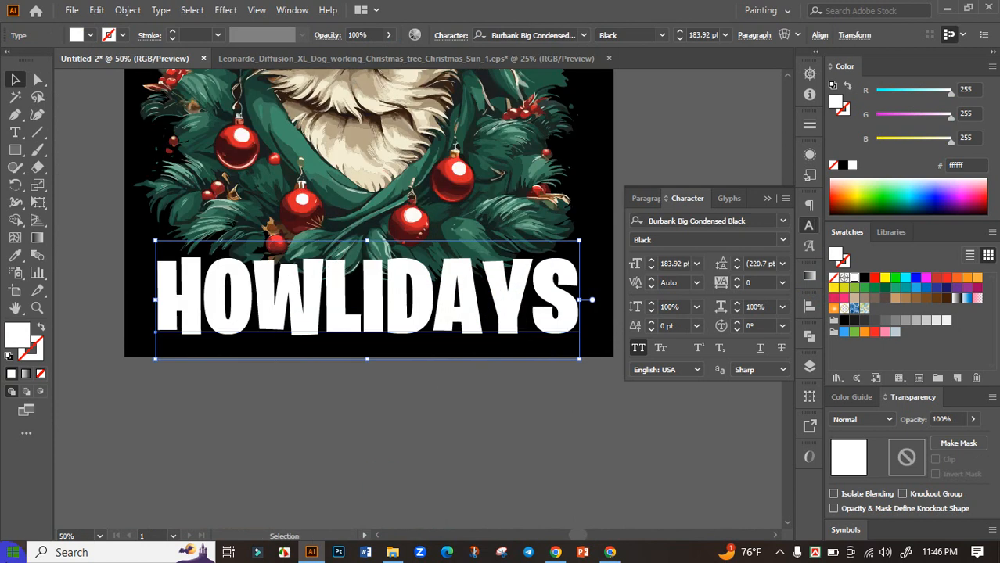
Convert "HOWLIDAYS" to outlines and center it horizontally on the artboard.
{"action": "key", "text": "shift+ctrl+o"}
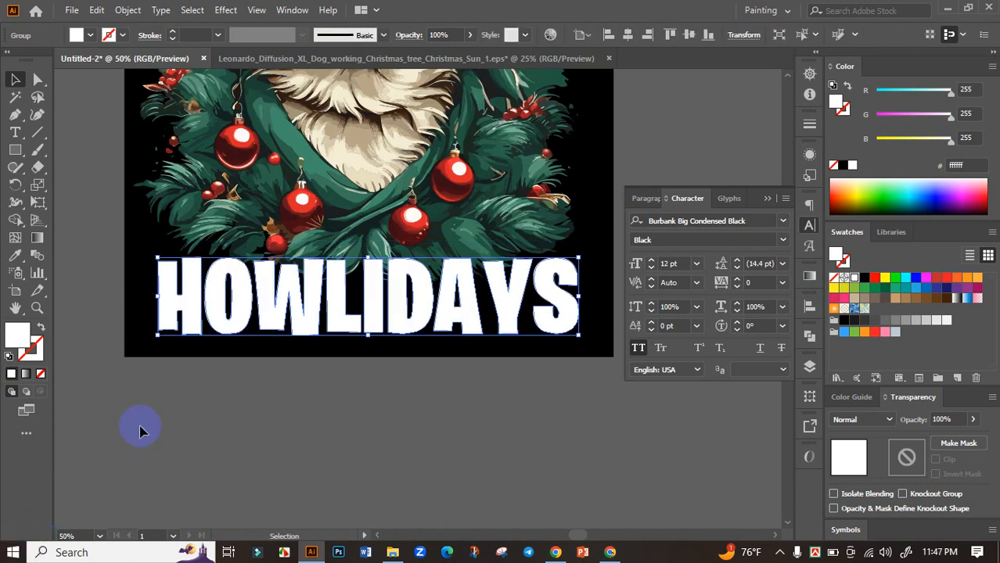
{"action": "left_click", "coordinate": [810, 306]}
{"action": "left_click", "coordinate": [663, 341]}
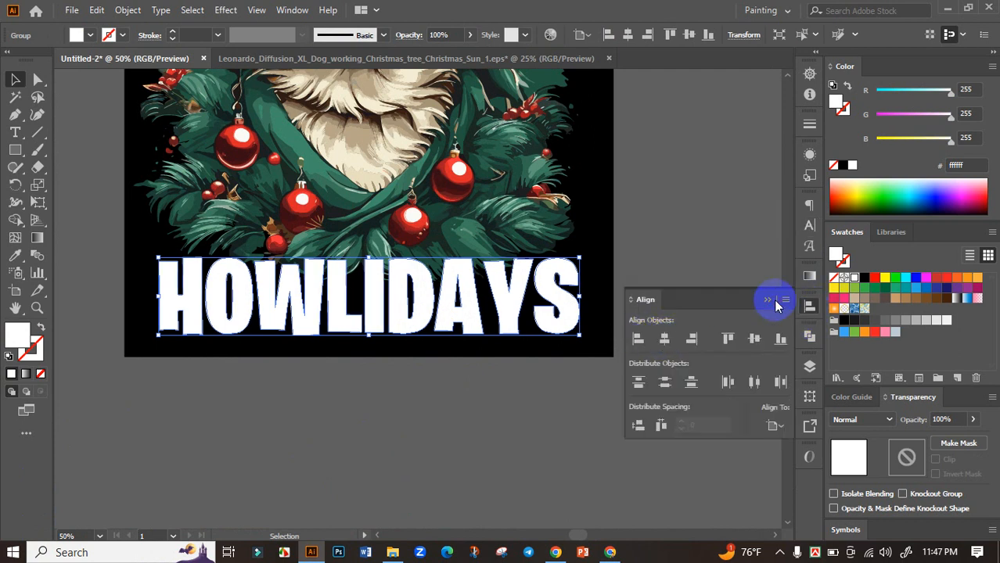
{"action": "left_click", "coordinate": [768, 302]}
{"action": "left_click", "coordinate": [523, 404]}
{"action": "scroll", "coordinate": [523, 403], "scroll_direction": "down", "scroll_amount": 3}
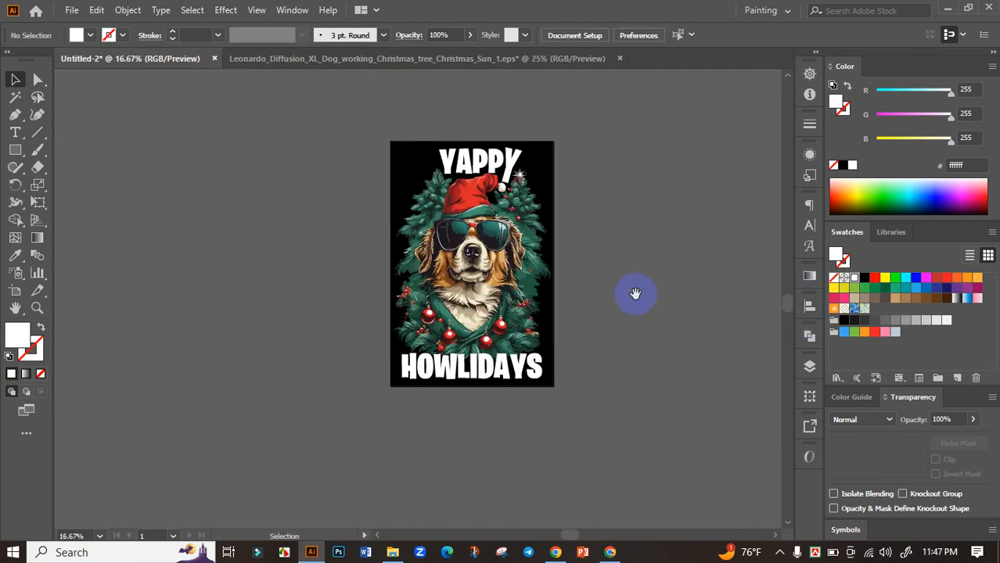
Draw a white circle over the lower end of the last Y's stem, just above the hat's pompom.
{"action": "left_click_drag", "start_coordinate": [634, 293], "coordinate": [574, 375]}
{"action": "scroll", "coordinate": [471, 286], "scroll_direction": "up", "scroll_amount": 5}
{"action": "scroll", "coordinate": [384, 208], "scroll_direction": "up", "scroll_amount": 3}
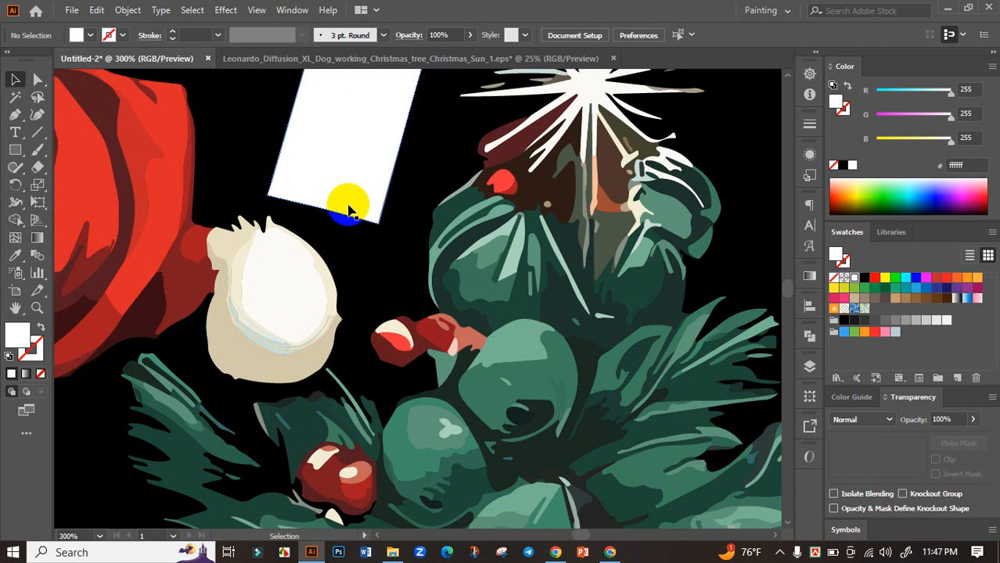
{"action": "scroll", "coordinate": [340, 178], "scroll_direction": "up", "scroll_amount": 1}
{"action": "left_click", "coordinate": [15, 149]}
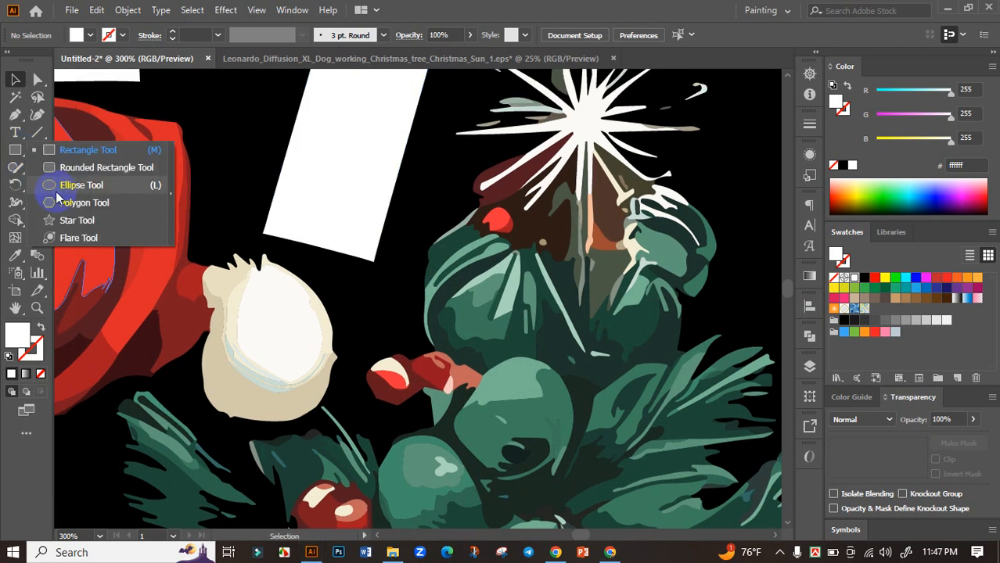
{"action": "left_click", "coordinate": [73, 191]}
{"action": "left_click_drag", "start_coordinate": [263, 192], "coordinate": [380, 291]}
{"action": "key", "text": "v"}
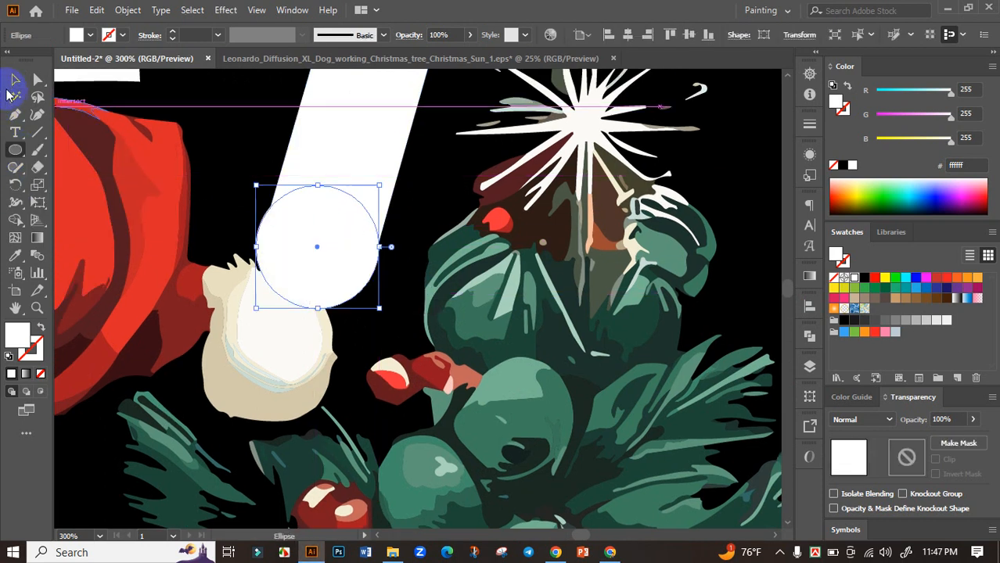
{"action": "left_click_drag", "start_coordinate": [320, 266], "coordinate": [316, 279]}
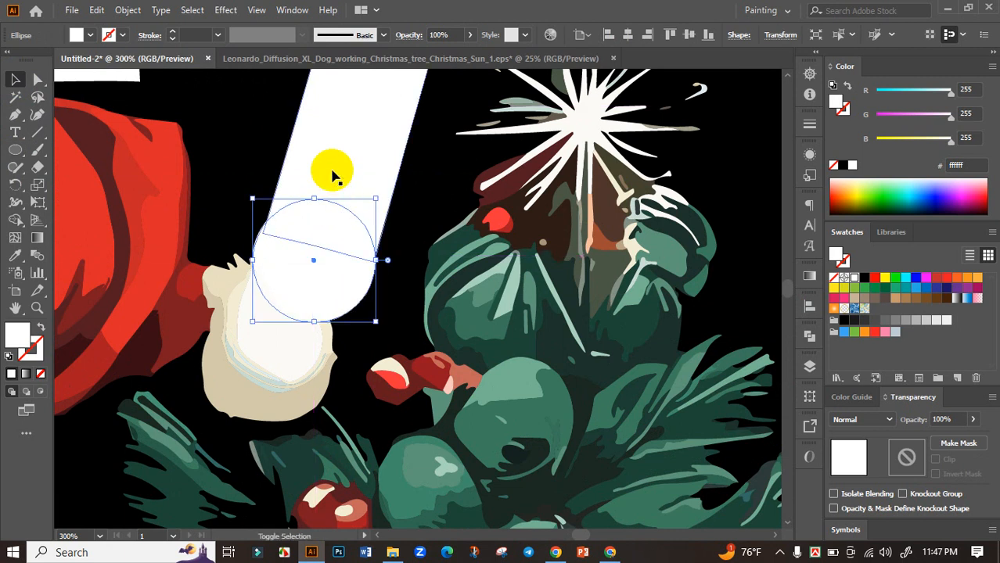
Cut the circle out of the last Y's stem with Shape Builder to curve its end around the pompom, then deselect.
{"action": "left_click", "coordinate": [332, 171], "text": "shift"}
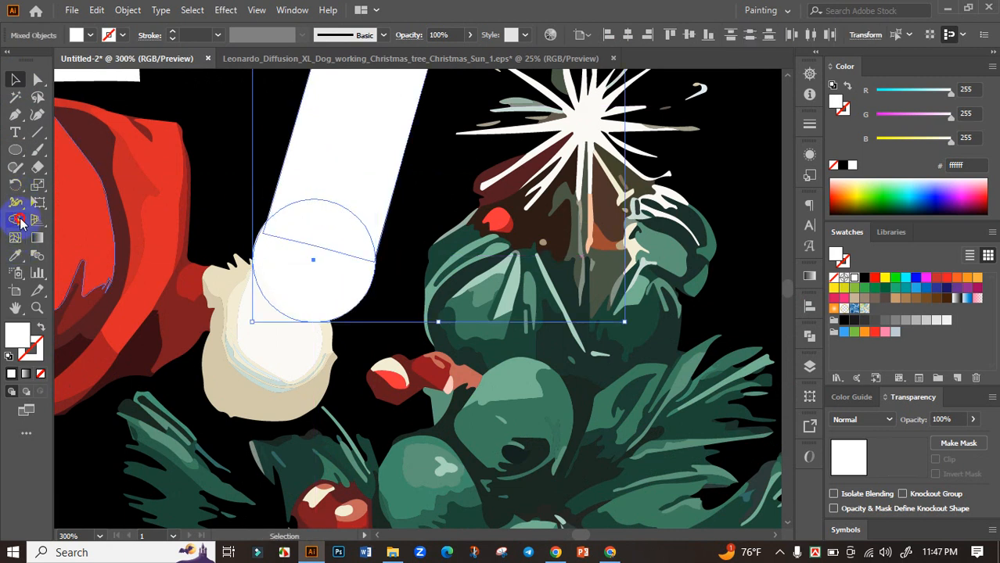
{"action": "left_click", "coordinate": [20, 221]}
{"action": "left_click_drag", "start_coordinate": [314, 269], "coordinate": [346, 238]}
{"action": "scroll", "coordinate": [405, 265], "scroll_direction": "down", "scroll_amount": 4}
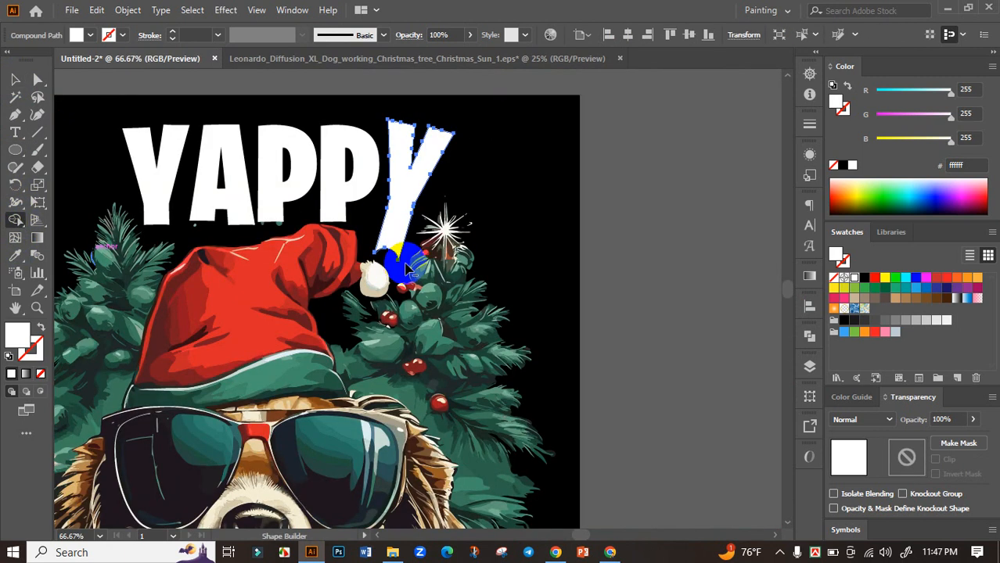
{"action": "scroll", "coordinate": [406, 263], "scroll_direction": "down", "scroll_amount": 2}
{"action": "left_click", "coordinate": [16, 80]}
{"action": "left_click", "coordinate": [94, 97]}
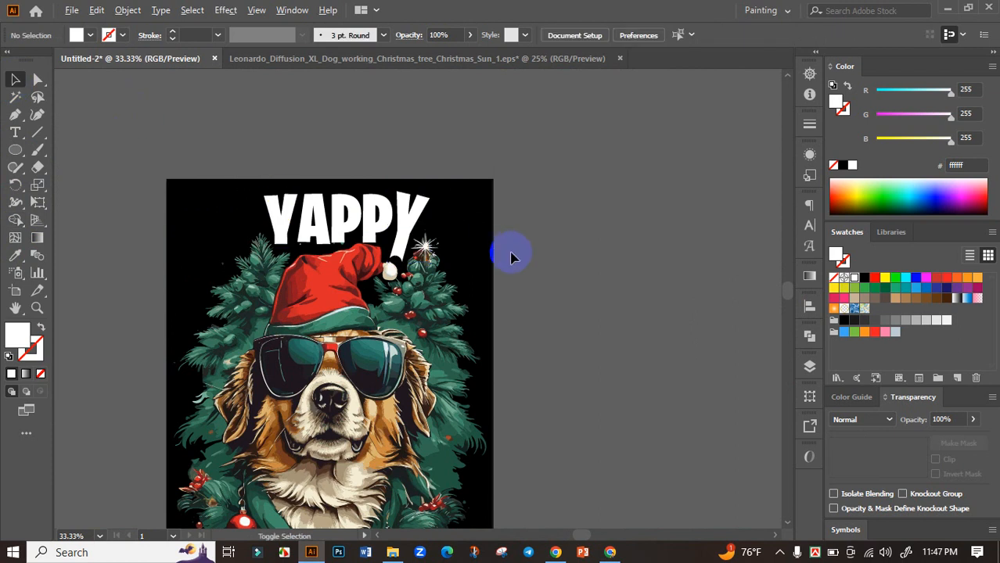
Fill the "HOWLIDAYS" lettering with the bright red sampled from the Santa hat using the Eyedropper, then deselect.
{"action": "scroll", "coordinate": [510, 258], "scroll_direction": "down", "scroll_amount": 1}
{"action": "left_click_drag", "start_coordinate": [536, 308], "coordinate": [555, 266]}
{"action": "left_click_drag", "start_coordinate": [569, 300], "coordinate": [569, 290]}
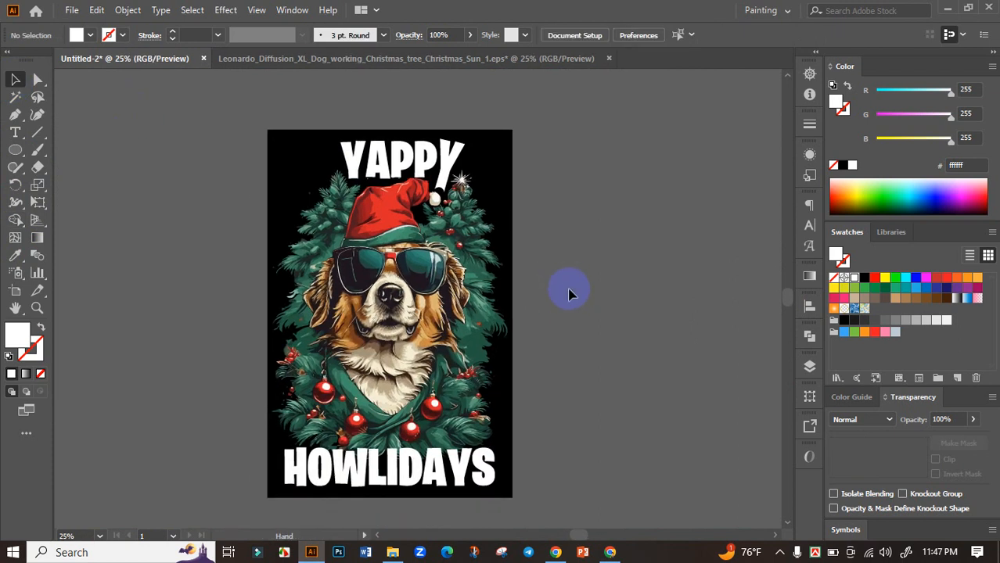
{"action": "scroll", "coordinate": [569, 305], "scroll_direction": "down", "scroll_amount": 2}
{"action": "scroll", "coordinate": [537, 337], "scroll_direction": "up", "scroll_amount": 2}
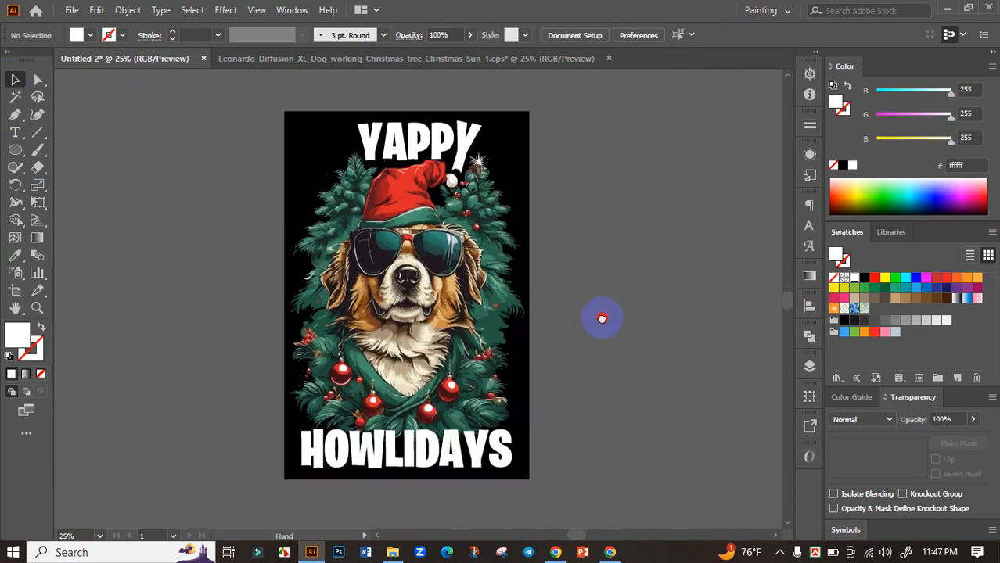
{"action": "left_click", "coordinate": [417, 406]}
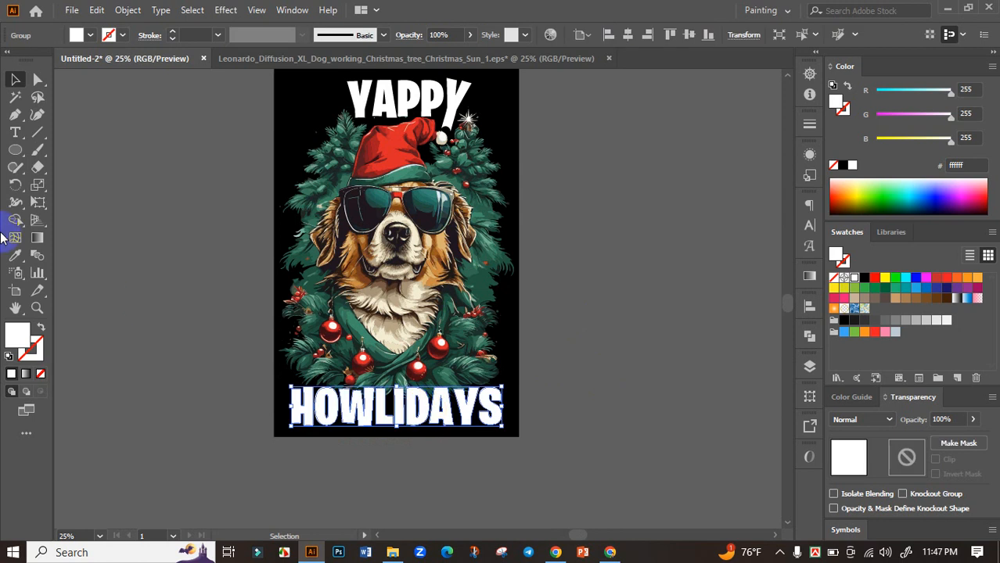
{"action": "left_click", "coordinate": [14, 259]}
{"action": "scroll", "coordinate": [405, 110], "scroll_direction": "up", "scroll_amount": 5}
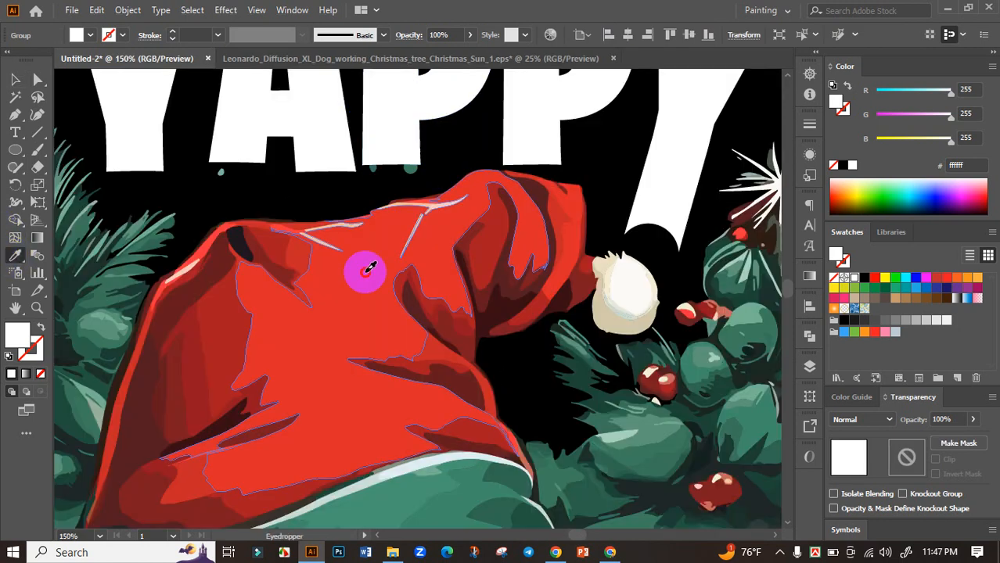
{"action": "left_click", "coordinate": [368, 273]}
{"action": "scroll", "coordinate": [367, 274], "scroll_direction": "down", "scroll_amount": 4}
{"action": "left_click", "coordinate": [14, 80]}
{"action": "left_click", "coordinate": [158, 143]}
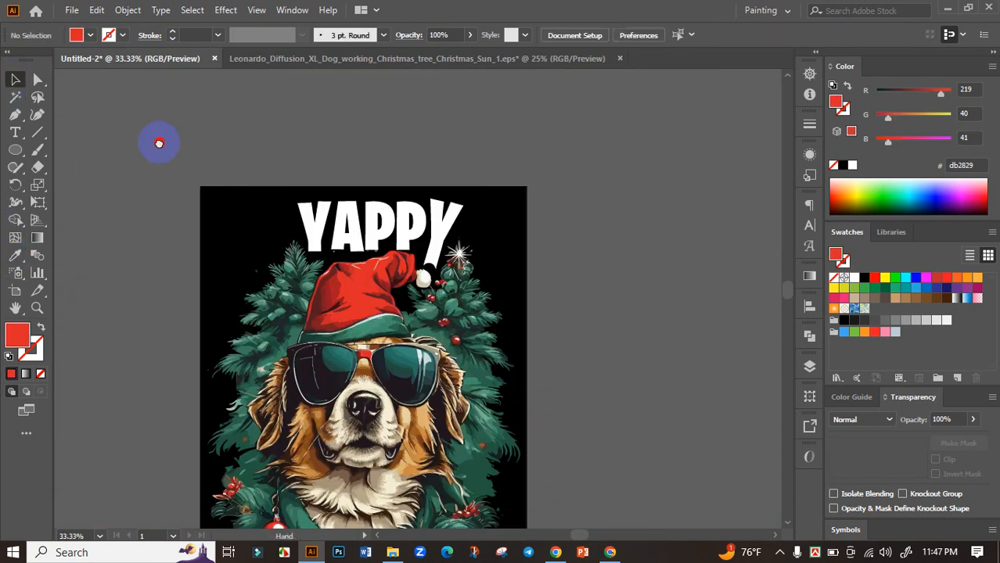
Brighten the "HOWLIDAYS" fill by raising its red value to 239, giving color ef2829, then deselect.
{"action": "left_click_drag", "start_coordinate": [276, 520], "coordinate": [293, 321]}
{"action": "left_click_drag", "start_coordinate": [472, 467], "coordinate": [469, 431]}
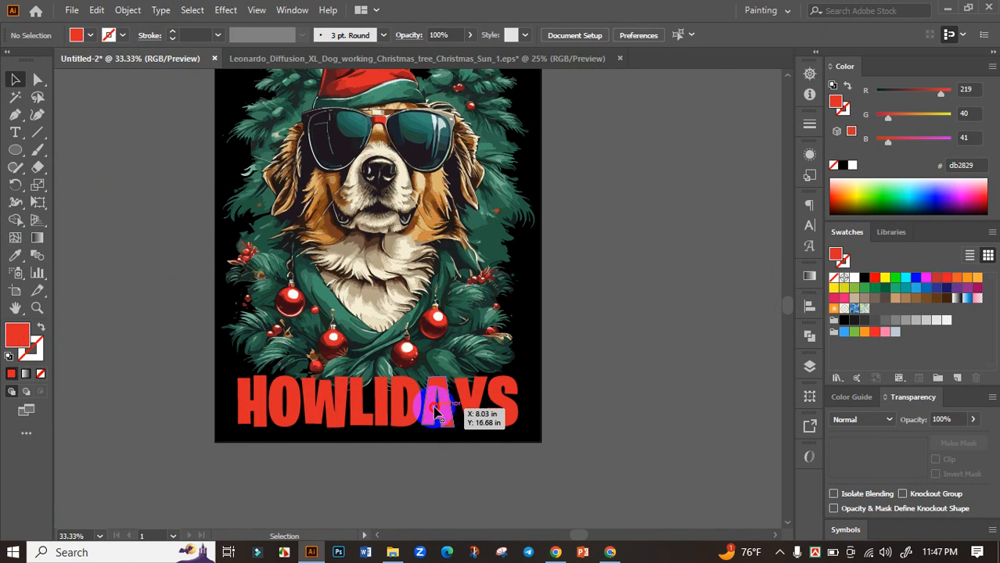
{"action": "left_click", "coordinate": [383, 427]}
{"action": "scroll", "coordinate": [384, 427], "scroll_direction": "up", "scroll_amount": 4}
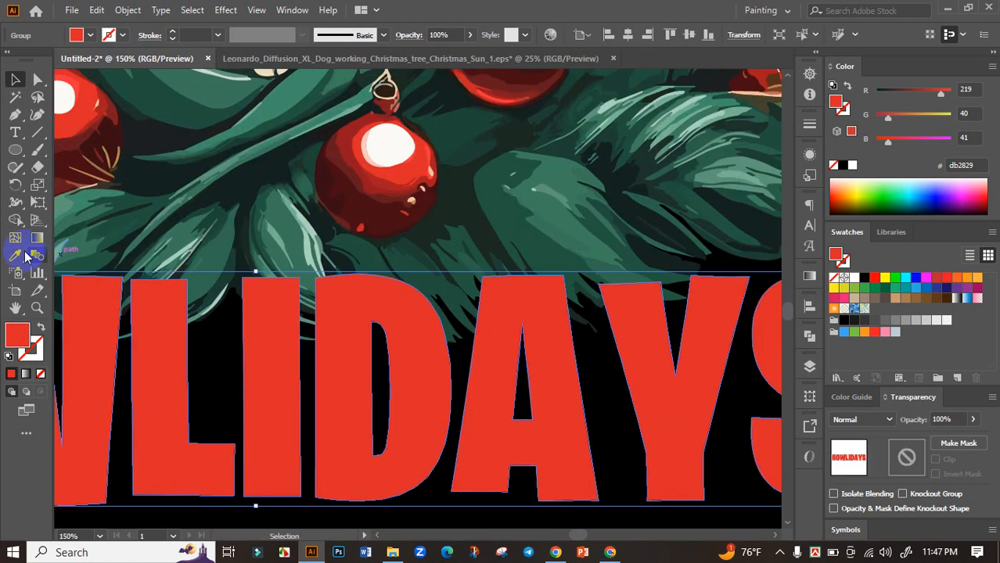
{"action": "left_click", "coordinate": [19, 256]}
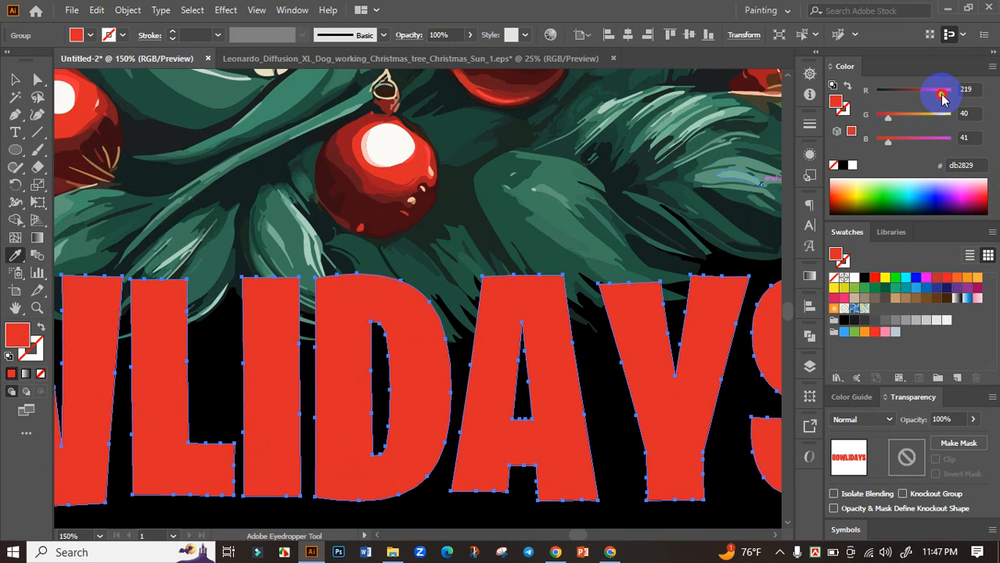
{"action": "scroll", "coordinate": [508, 283], "scroll_direction": "down", "scroll_amount": 5}
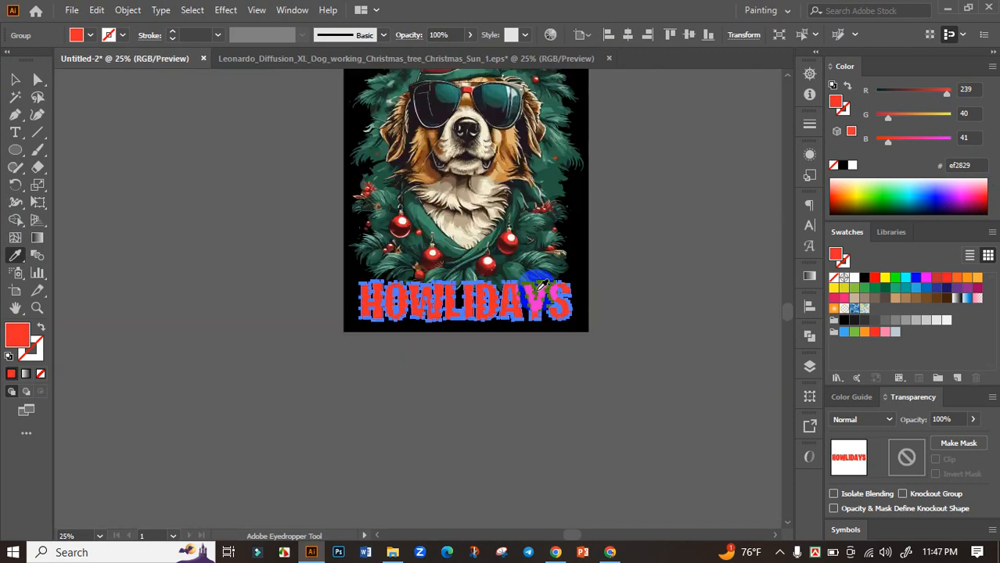
{"action": "left_click", "coordinate": [15, 80]}
{"action": "left_click", "coordinate": [166, 159]}
{"action": "left_click_drag", "start_coordinate": [283, 188], "coordinate": [188, 246]}
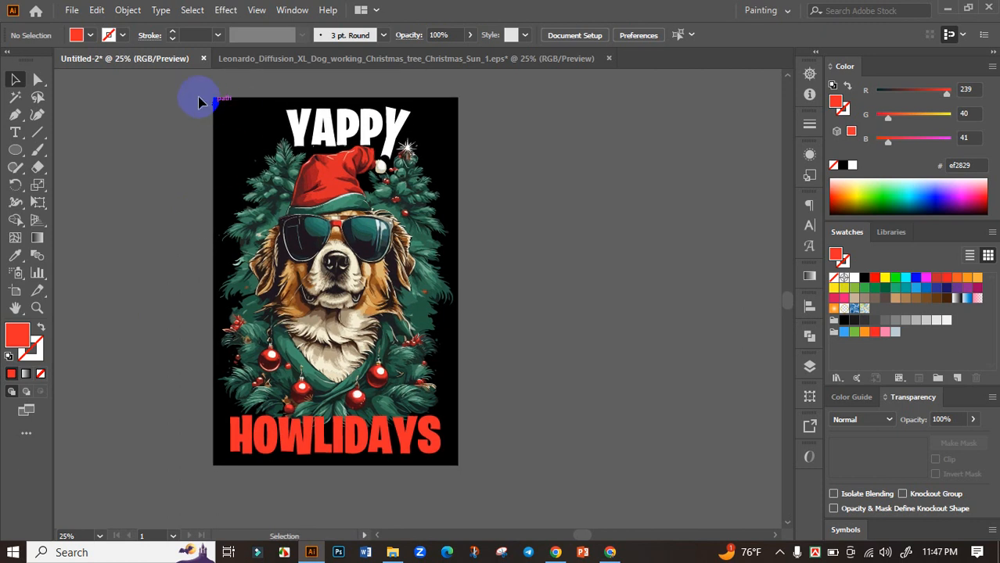
Fill all five "YAPPY" letters with the cream color f4eed4 sampled from the hat's pompom, then deselect.
{"action": "left_click_drag", "start_coordinate": [505, 477], "coordinate": [505, 477]}
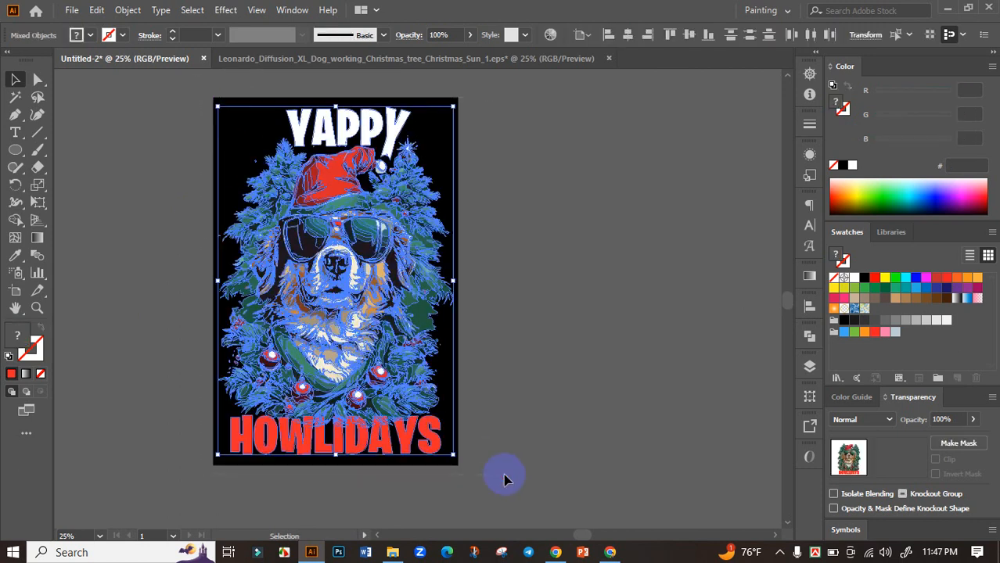
{"action": "left_click", "coordinate": [537, 358]}
{"action": "scroll", "coordinate": [403, 199], "scroll_direction": "up", "scroll_amount": 3}
{"action": "left_click_drag", "start_coordinate": [401, 135], "coordinate": [460, 309]}
{"action": "left_click", "coordinate": [441, 181]}
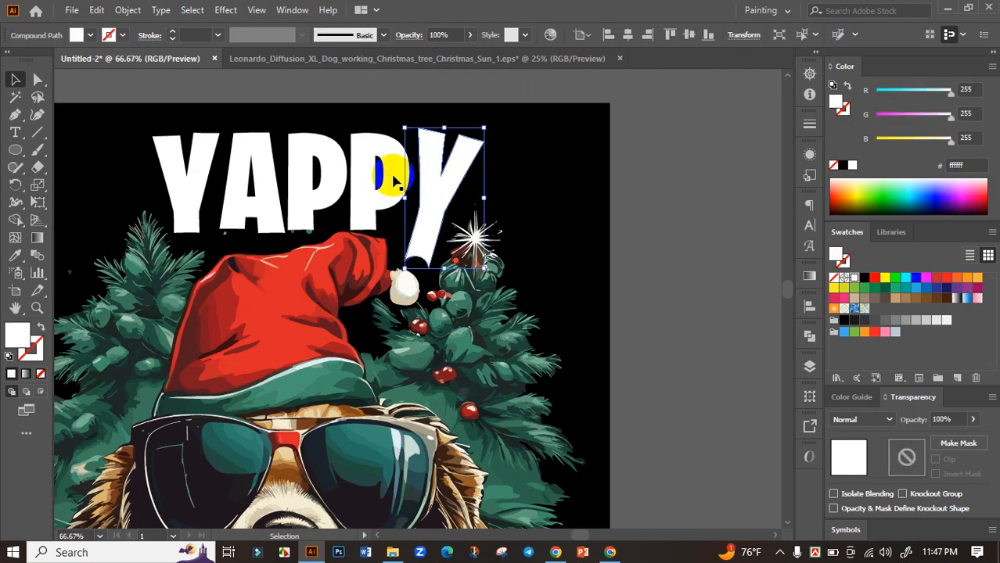
{"action": "left_click", "coordinate": [393, 180], "text": "shift"}
{"action": "left_click", "coordinate": [319, 167], "text": "shift"}
{"action": "left_click", "coordinate": [222, 179], "text": "shift"}
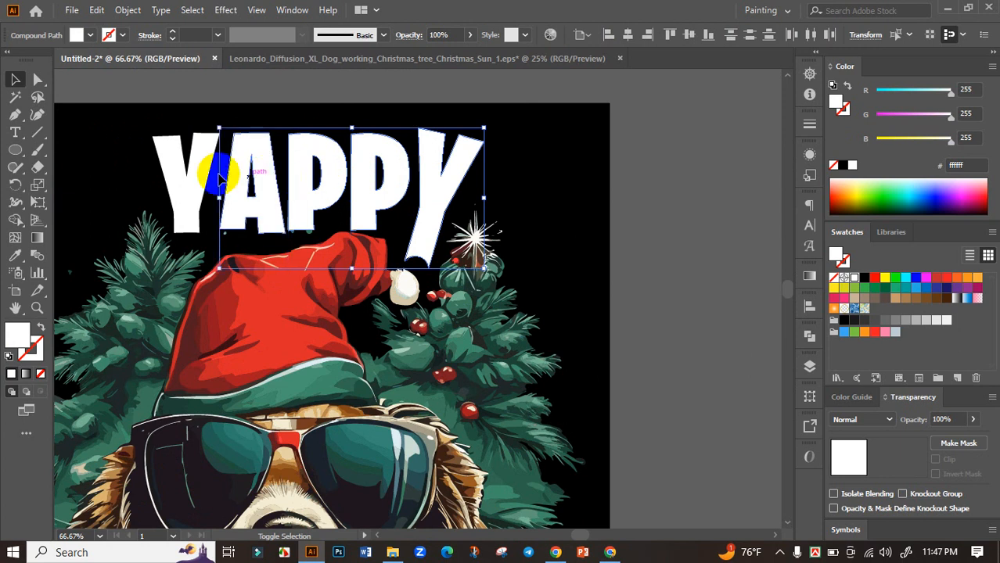
{"action": "scroll", "coordinate": [403, 285], "scroll_direction": "up", "scroll_amount": 4}
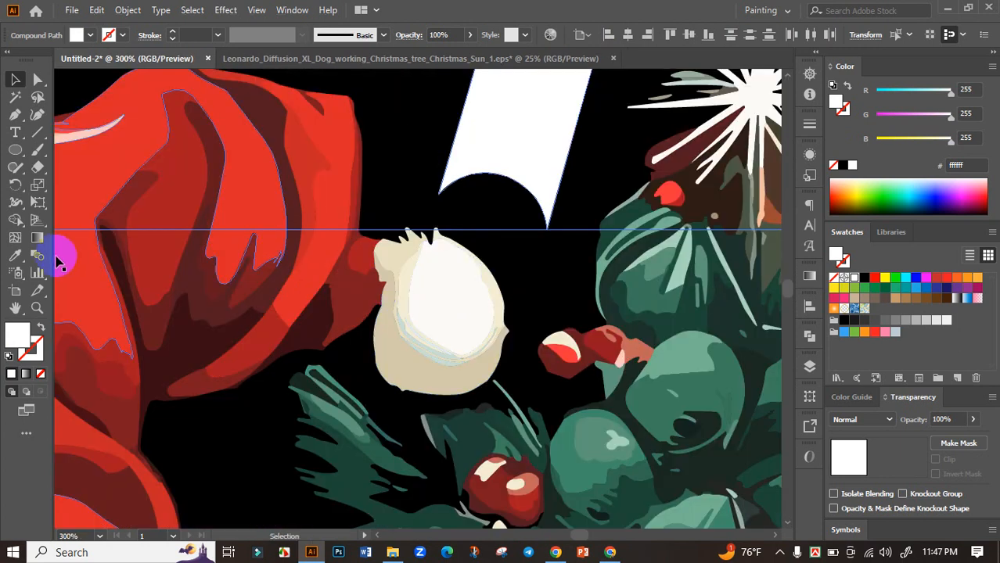
{"action": "left_click", "coordinate": [21, 258]}
{"action": "left_click", "coordinate": [432, 323]}
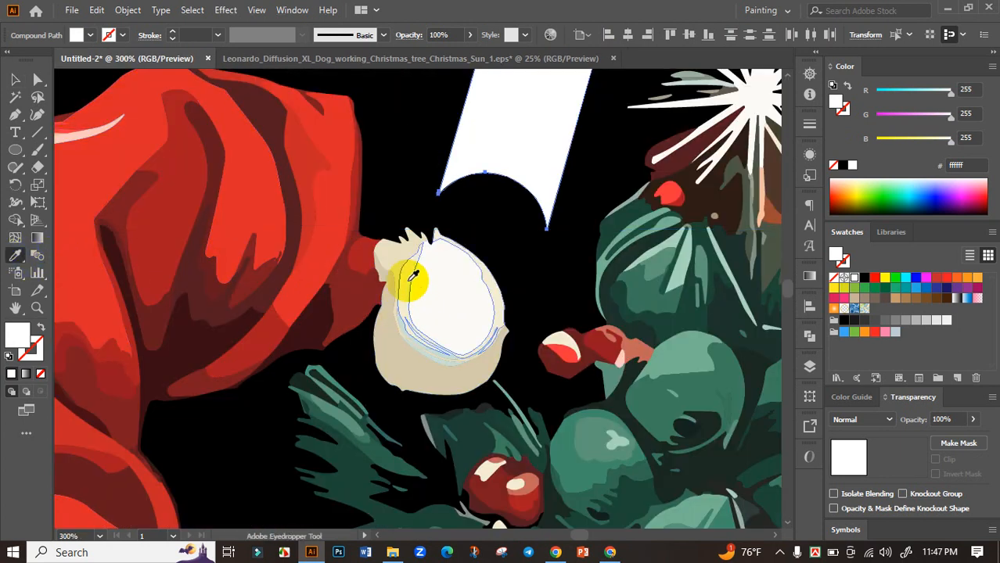
{"action": "key", "text": "ctrl+z"}
{"action": "scroll", "coordinate": [457, 330], "scroll_direction": "down", "scroll_amount": 5}
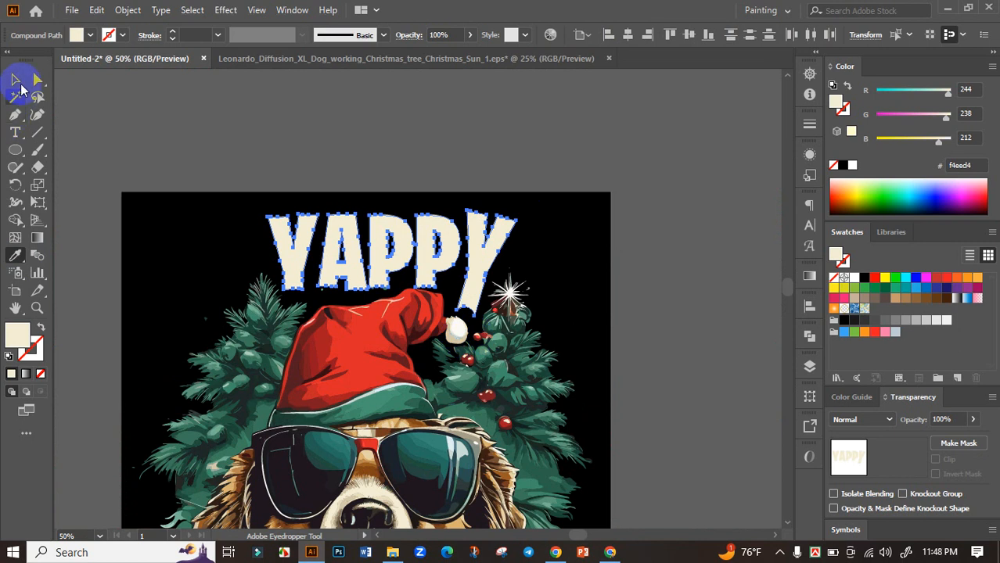
{"action": "left_click", "coordinate": [18, 81]}
{"action": "left_click", "coordinate": [205, 126]}
Group the dog artwork with both words and center the group horizontally and vertically on the artboard, then deselect.
{"action": "scroll", "coordinate": [521, 272], "scroll_direction": "down", "scroll_amount": 3}
{"action": "left_click_drag", "start_coordinate": [655, 358], "coordinate": [579, 261]}
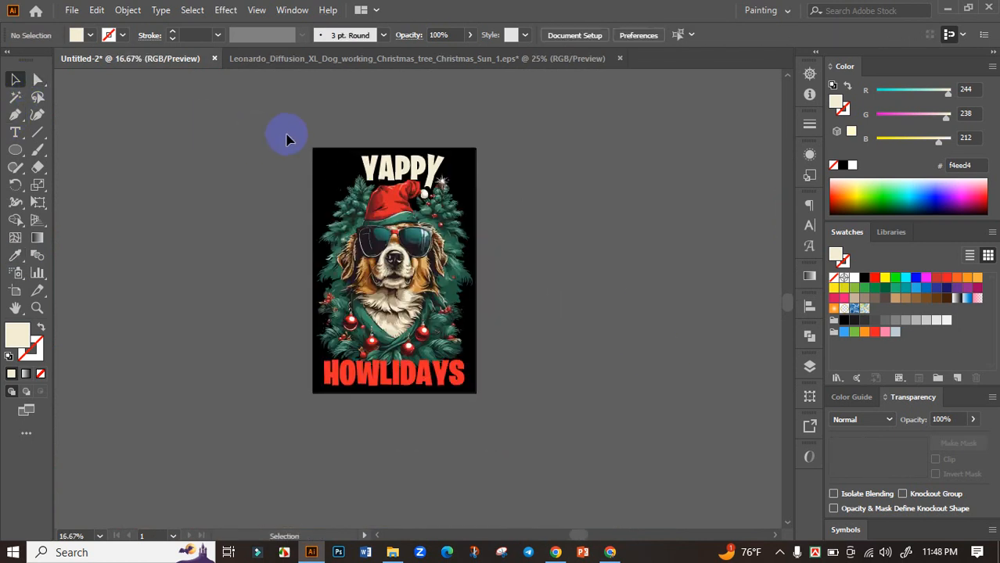
{"action": "key", "text": "ctrl+a"}
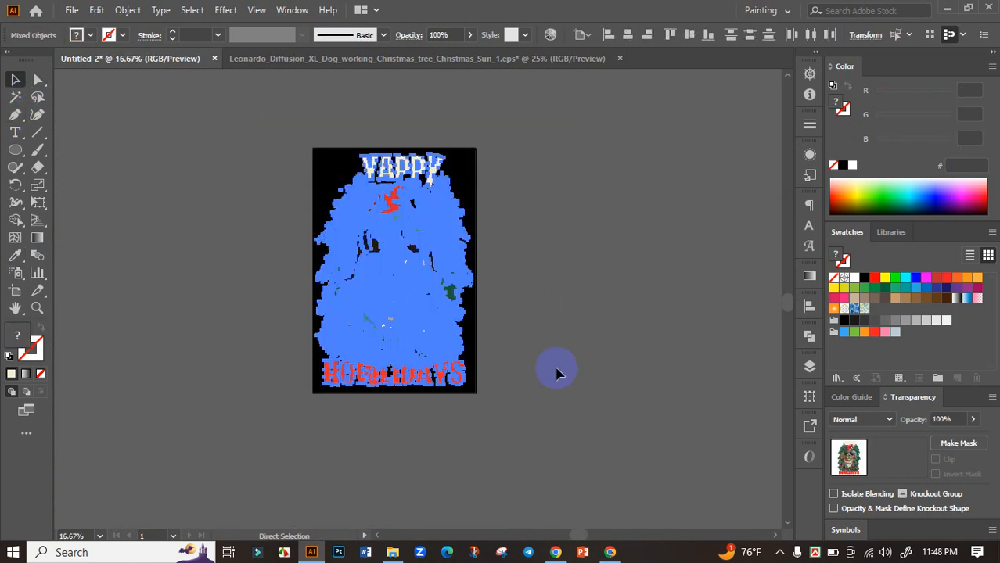
{"action": "key", "text": "ctrl+g"}
{"action": "scroll", "coordinate": [540, 319], "scroll_direction": "down", "scroll_amount": 1}
{"action": "scroll", "coordinate": [518, 324], "scroll_direction": "up", "scroll_amount": 3}
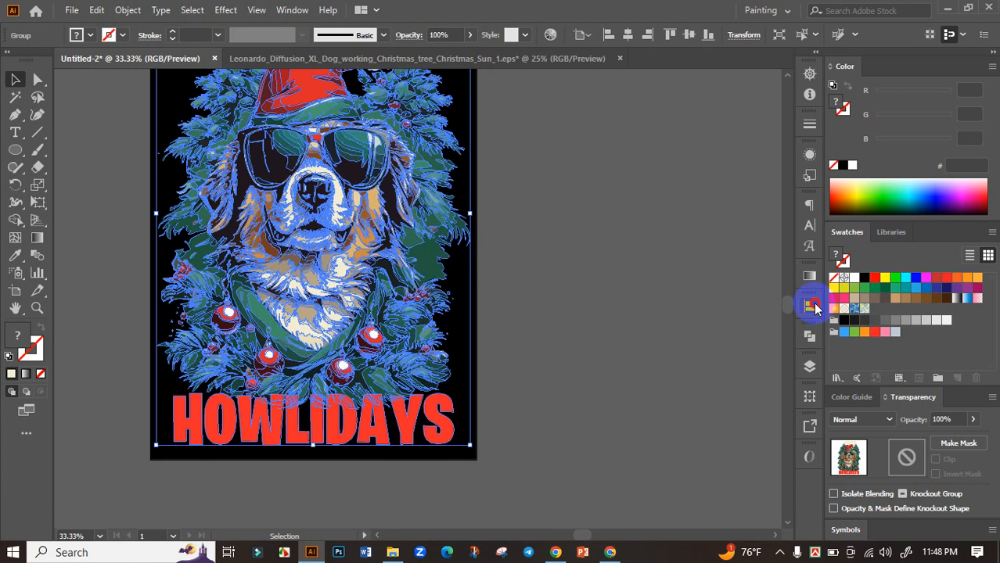
{"action": "left_click", "coordinate": [813, 306]}
{"action": "left_click", "coordinate": [661, 339]}
{"action": "left_click", "coordinate": [753, 340]}
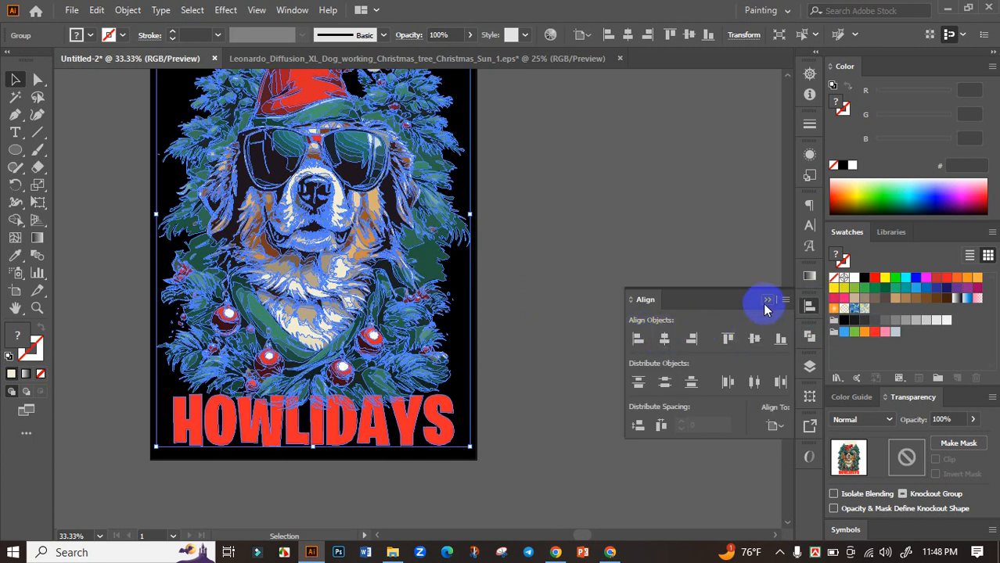
{"action": "left_click", "coordinate": [766, 301]}
{"action": "left_click", "coordinate": [693, 309]}
{"action": "left_click_drag", "start_coordinate": [368, 306], "coordinate": [384, 351]}
{"action": "left_click", "coordinate": [384, 351]}
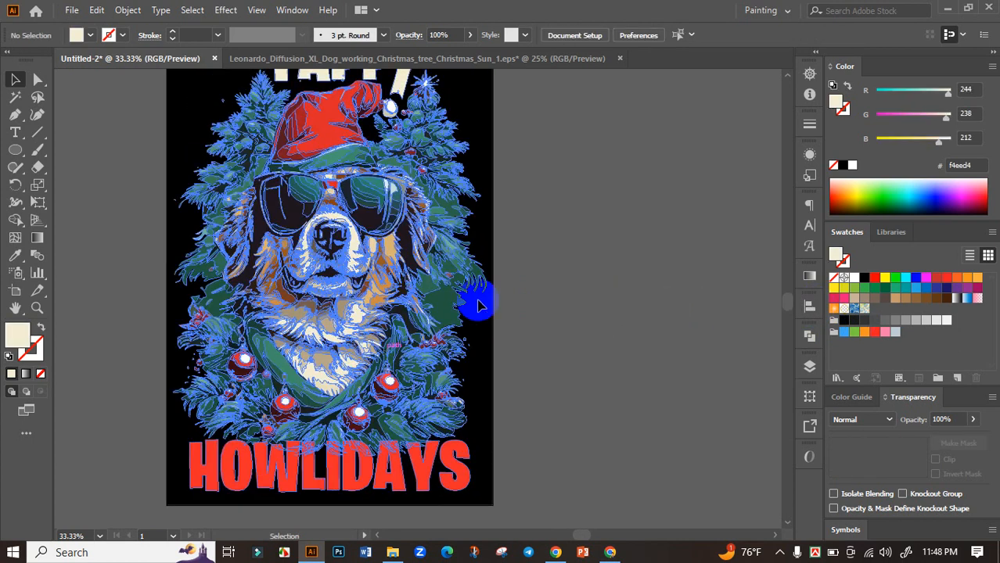
{"action": "left_click", "coordinate": [550, 258]}
Examine the complete T-shirt design, checking the dog artwork, the lettering colors and the spacing to the artboard edges.
{"action": "mouse_move", "coordinate": [550, 293]}
{"action": "left_mouse_down"}
{"action": "mouse_move", "coordinate": [562, 352]}
{"action": "mouse_move", "coordinate": [567, 283]}
{"action": "left_mouse_up"}
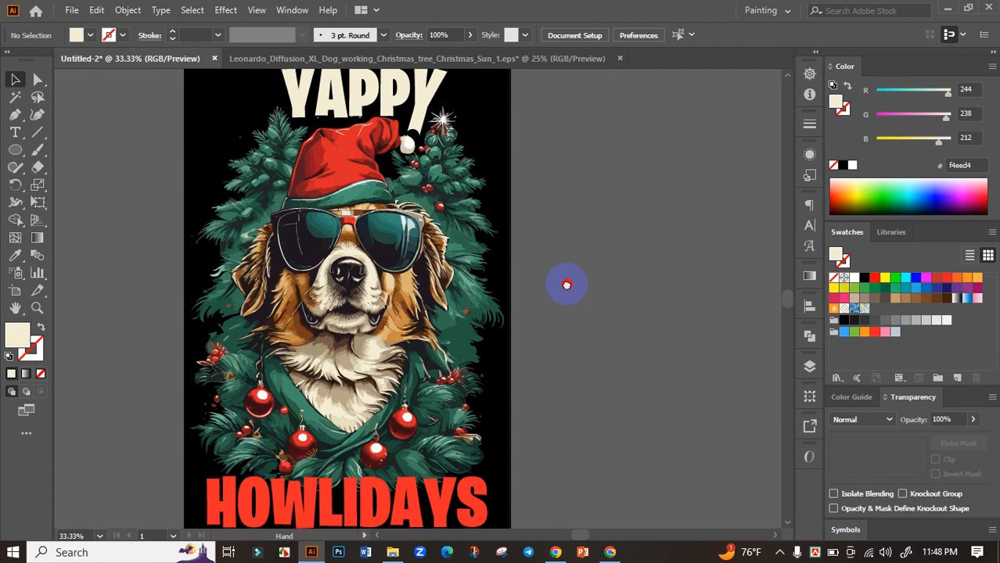
{"action": "scroll", "coordinate": [562, 325], "scroll_direction": "down", "scroll_amount": 2}
{"action": "scroll", "coordinate": [494, 281], "scroll_direction": "up", "scroll_amount": 1}
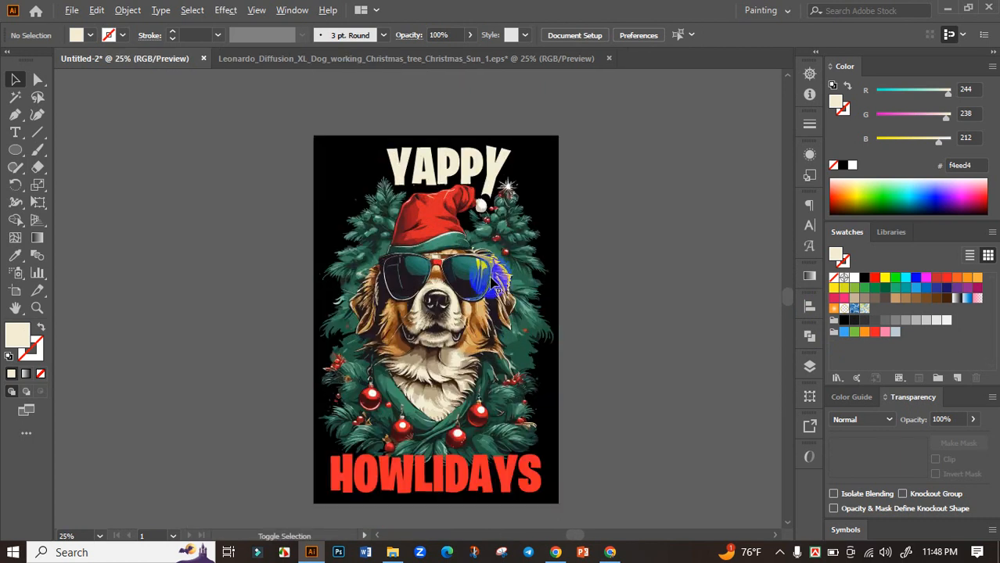
{"action": "scroll", "coordinate": [482, 333], "scroll_direction": "up", "scroll_amount": 3}
{"action": "scroll", "coordinate": [476, 329], "scroll_direction": "down", "scroll_amount": 3}
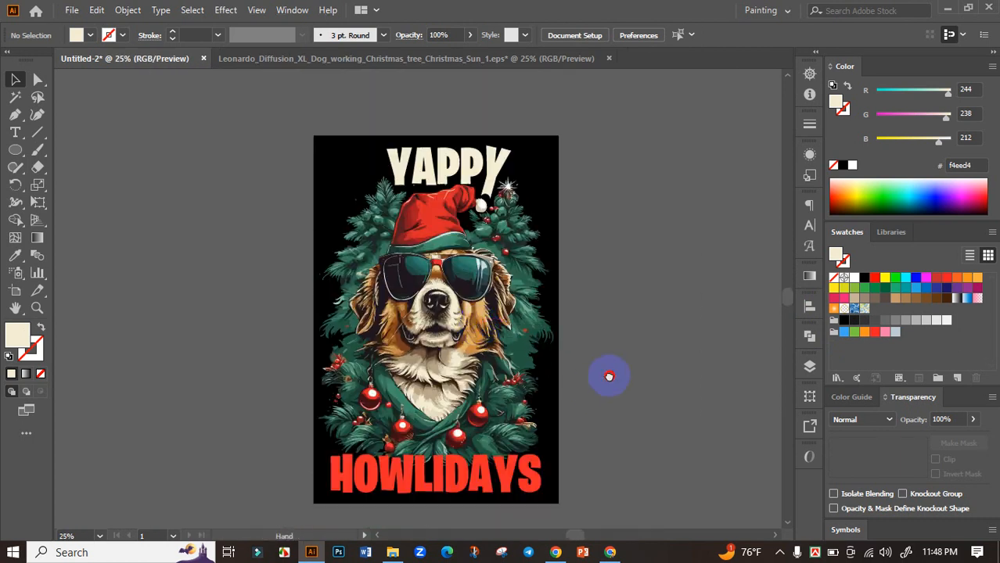
{"action": "left_click_drag", "start_coordinate": [607, 375], "coordinate": [589, 365]}
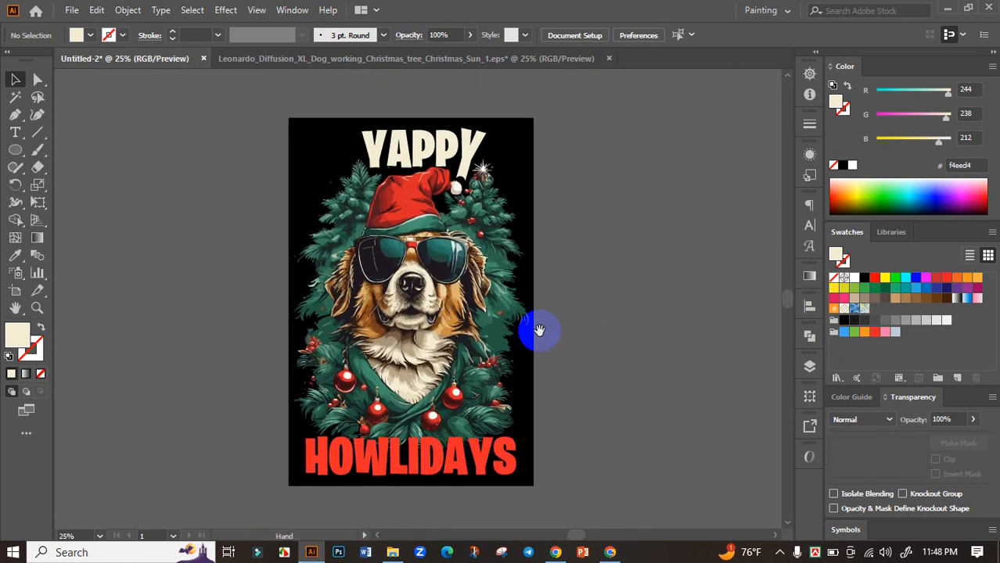
{"action": "mouse_move", "coordinate": [539, 330]}
{"action": "left_mouse_down"}
{"action": "mouse_move", "coordinate": [537, 376]}
{"action": "mouse_move", "coordinate": [548, 340]}
{"action": "left_mouse_up"}
{"action": "scroll", "coordinate": [548, 341], "scroll_direction": "down", "scroll_amount": 2}
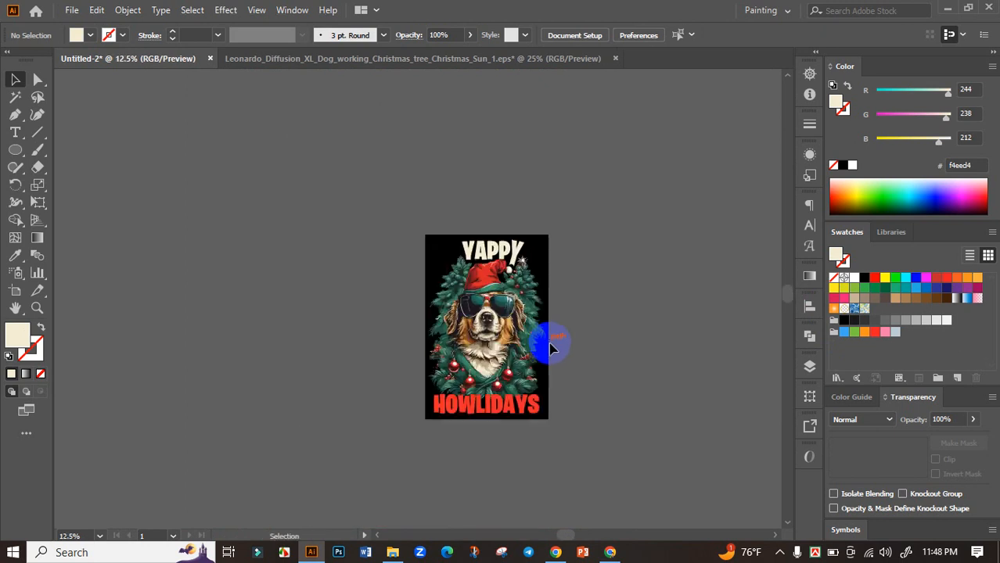
{"action": "scroll", "coordinate": [548, 341], "scroll_direction": "up", "scroll_amount": 3}
{"action": "left_click_drag", "start_coordinate": [610, 333], "coordinate": [605, 454]}
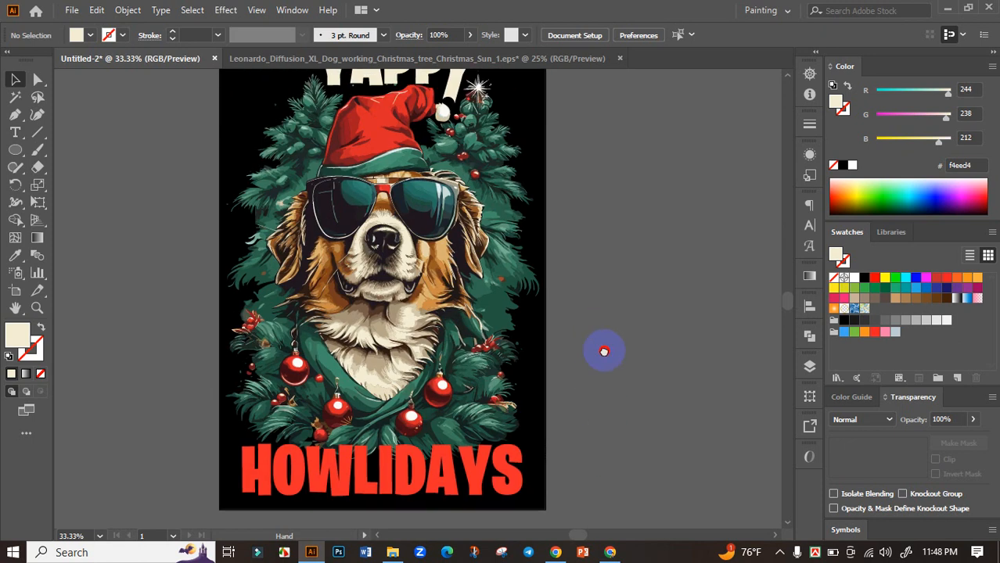
{"action": "left_click_drag", "start_coordinate": [604, 351], "coordinate": [610, 374]}
{"action": "scroll", "coordinate": [634, 357], "scroll_direction": "down", "scroll_amount": 1}
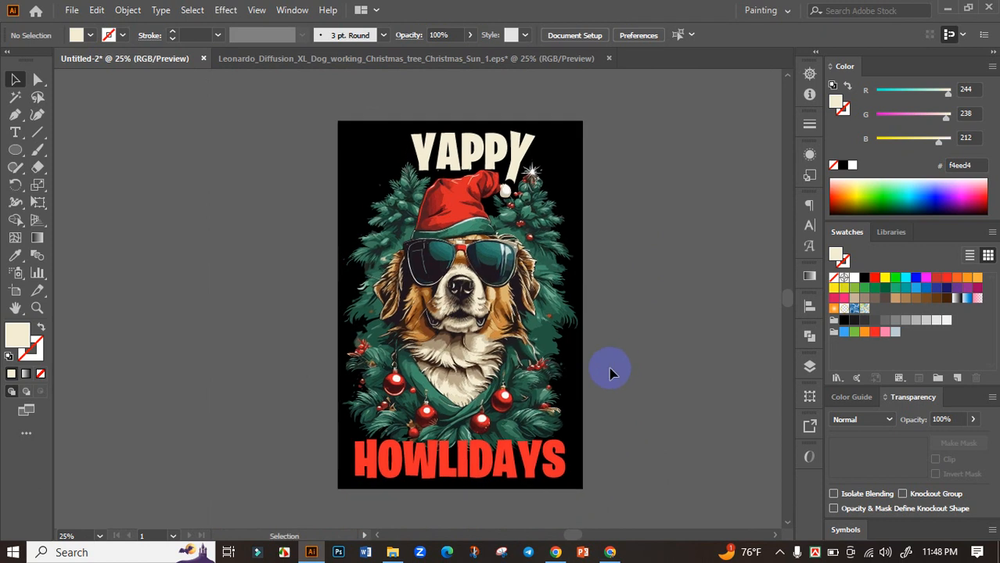